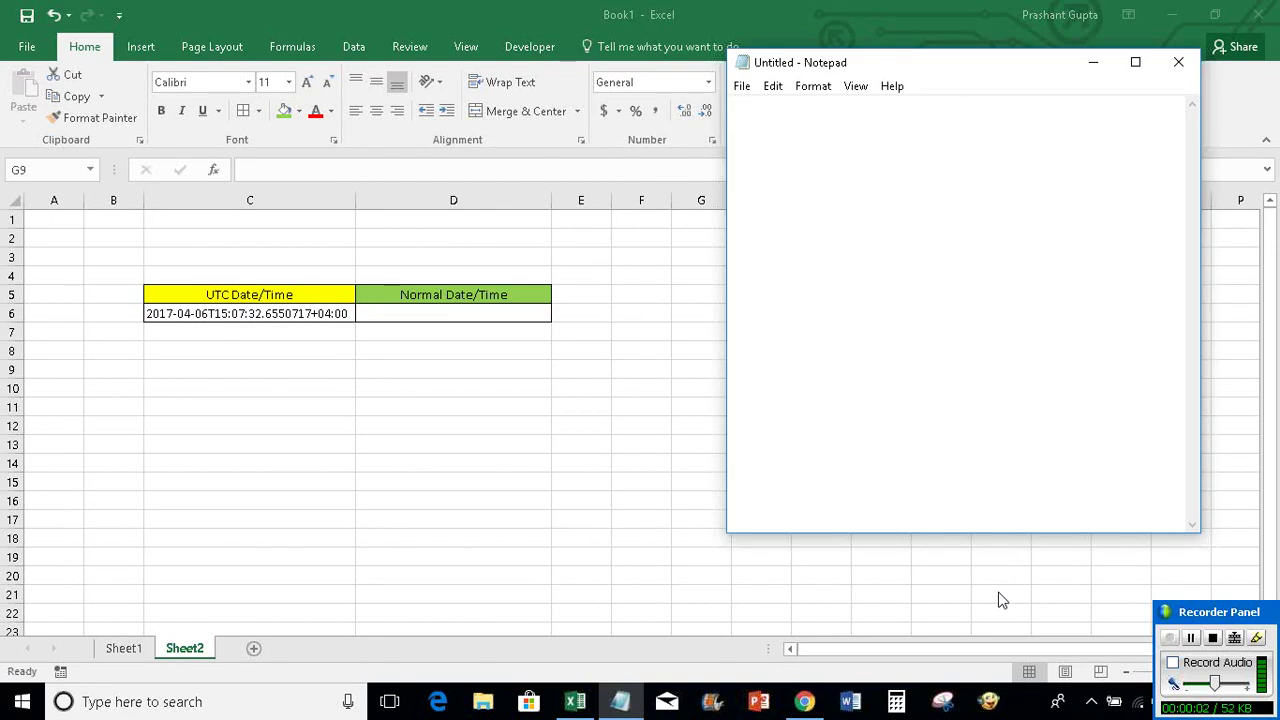
# Step: Write 'Hello,' and the intro sentence about converting UTC Date/Time to Normal date/Time in Excel
pyautogui.write('Hello,')
pyautogui.press('Return')
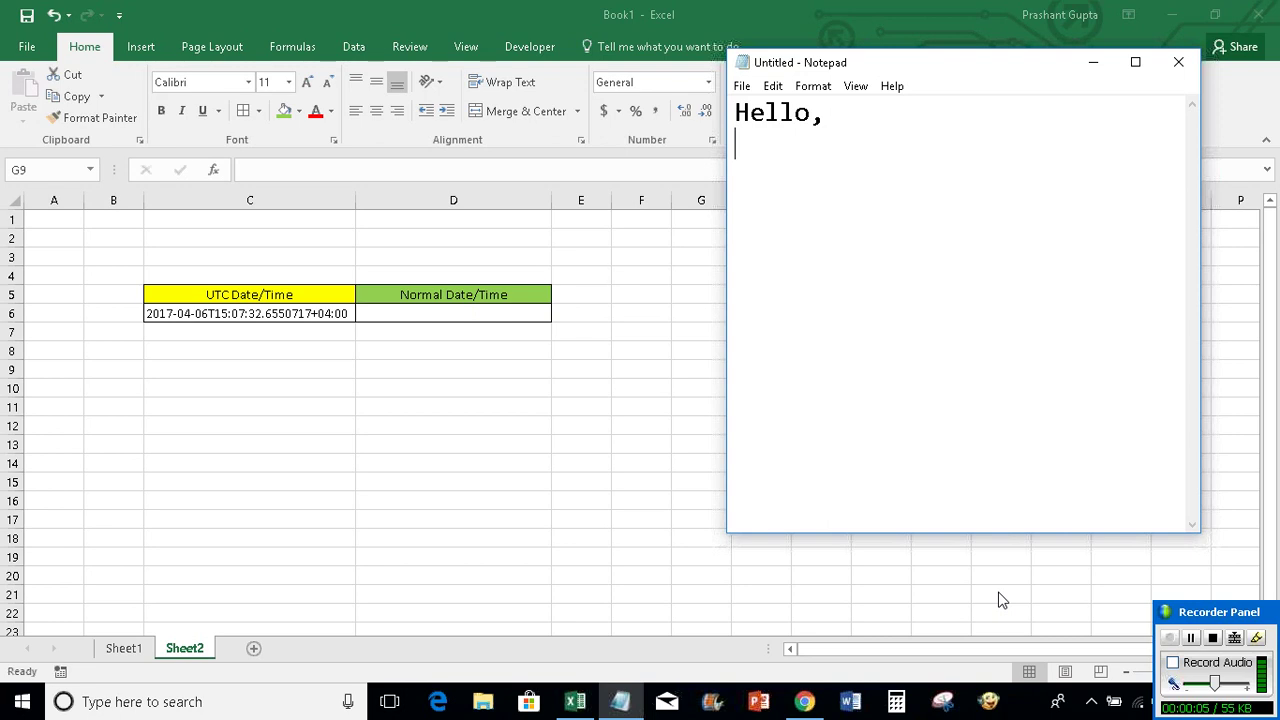
pyautogui.press('Return')
pyautogui.write('In this video')
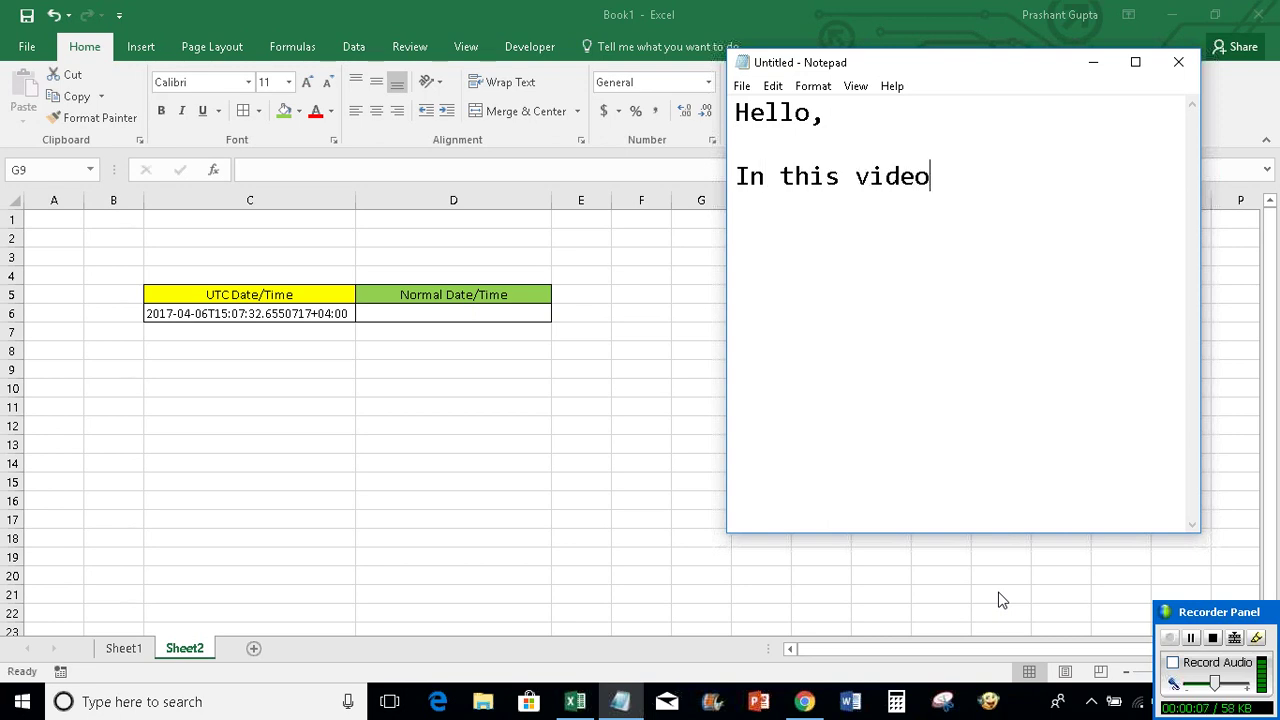
pyautogui.write(', I will sho')
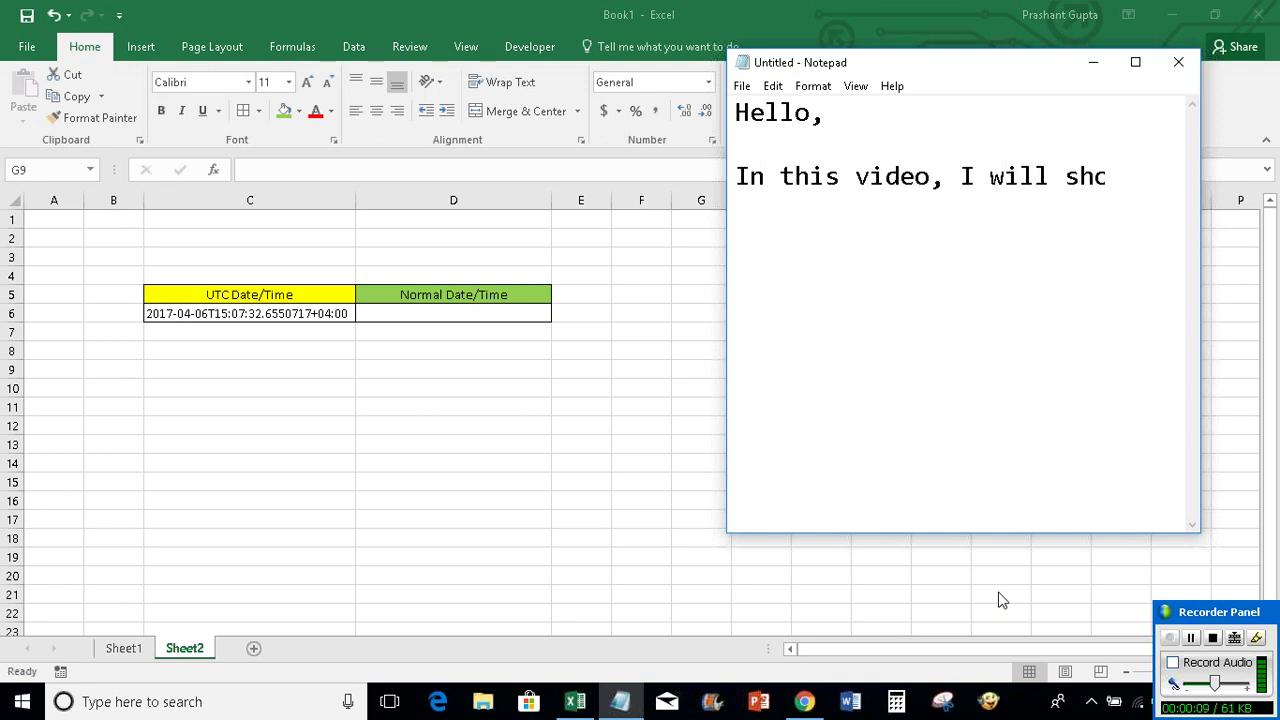
pyautogui.write('w how to ')
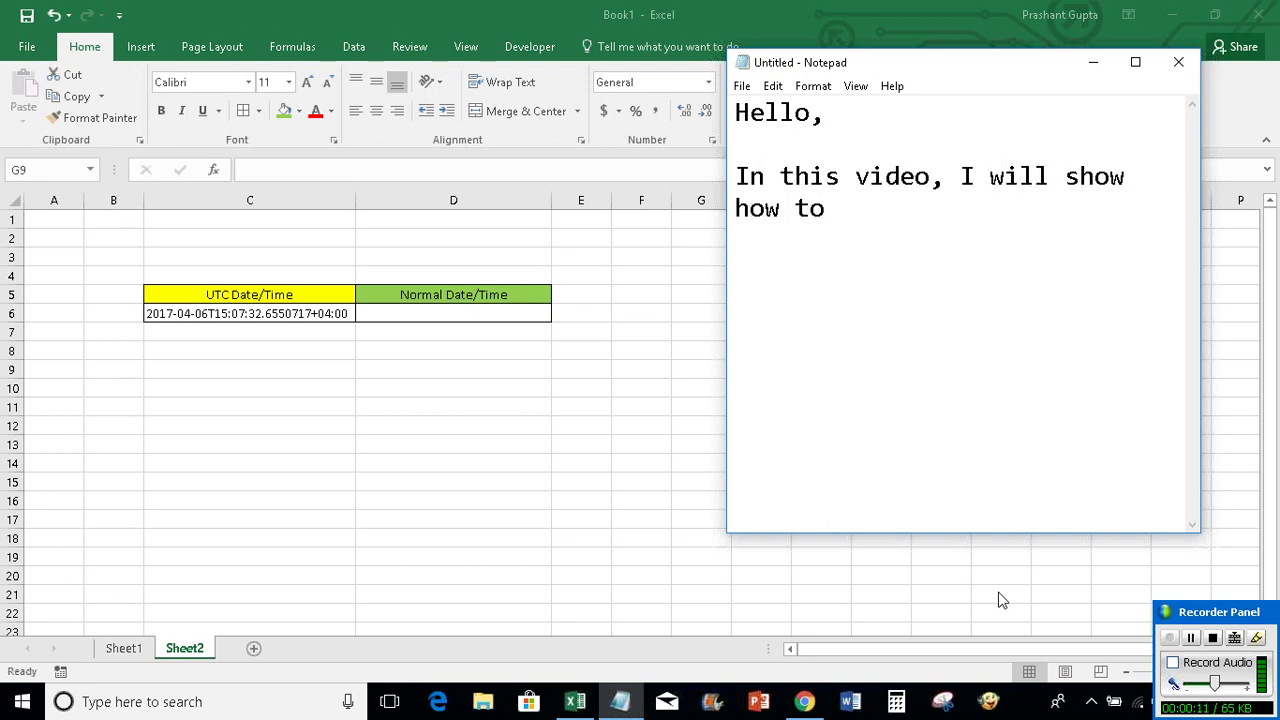
pyautogui.write('convert UTC')
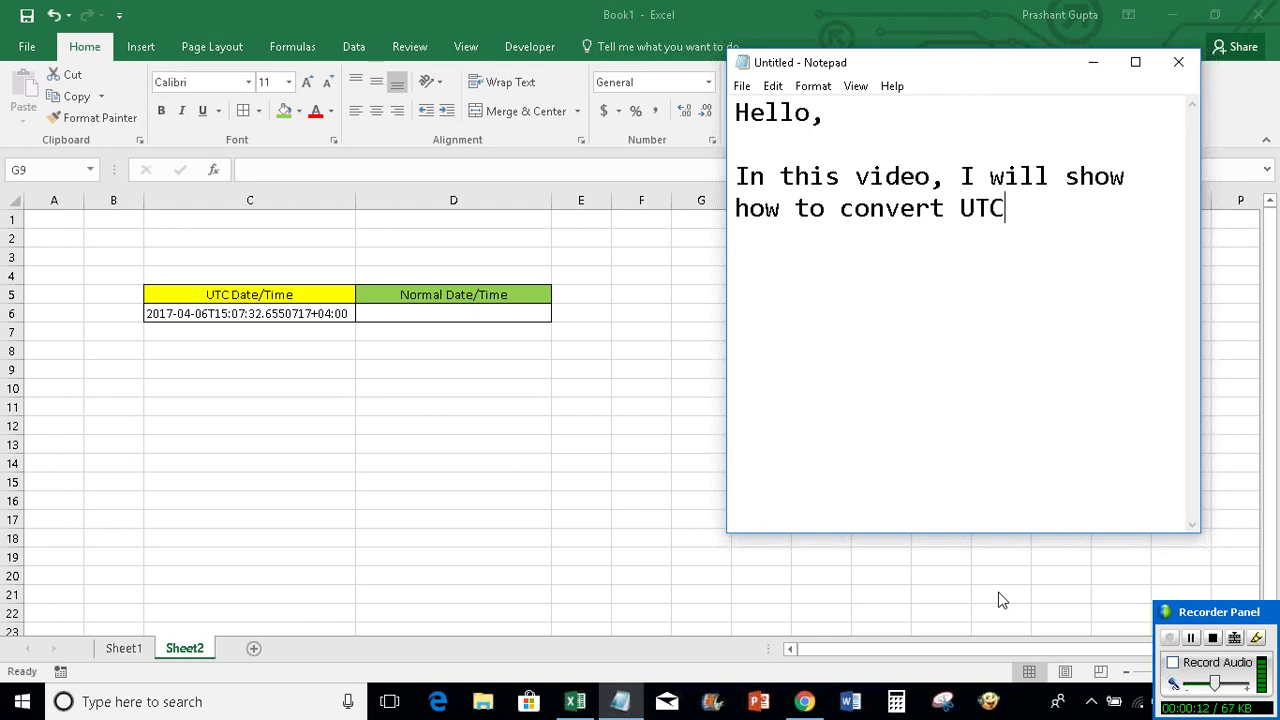
pyautogui.write(' Date/Time')
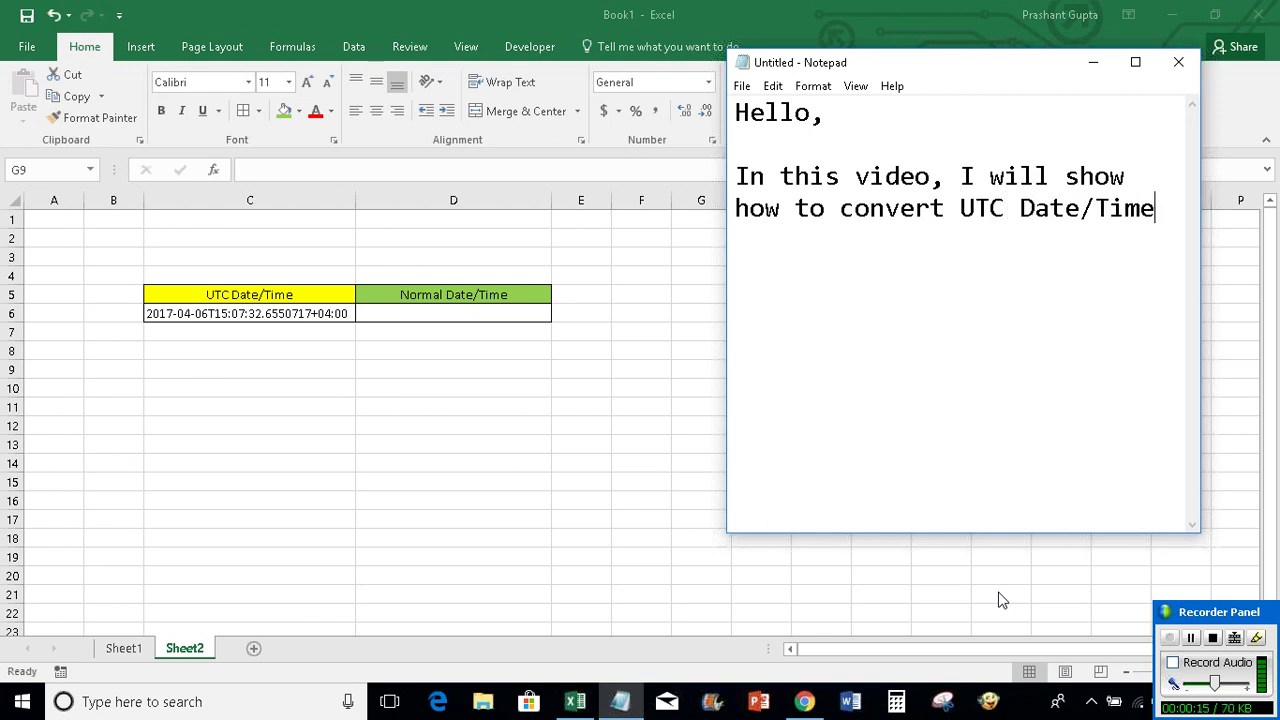
pyautogui.write(' to No')
pyautogui.write('rmal date')
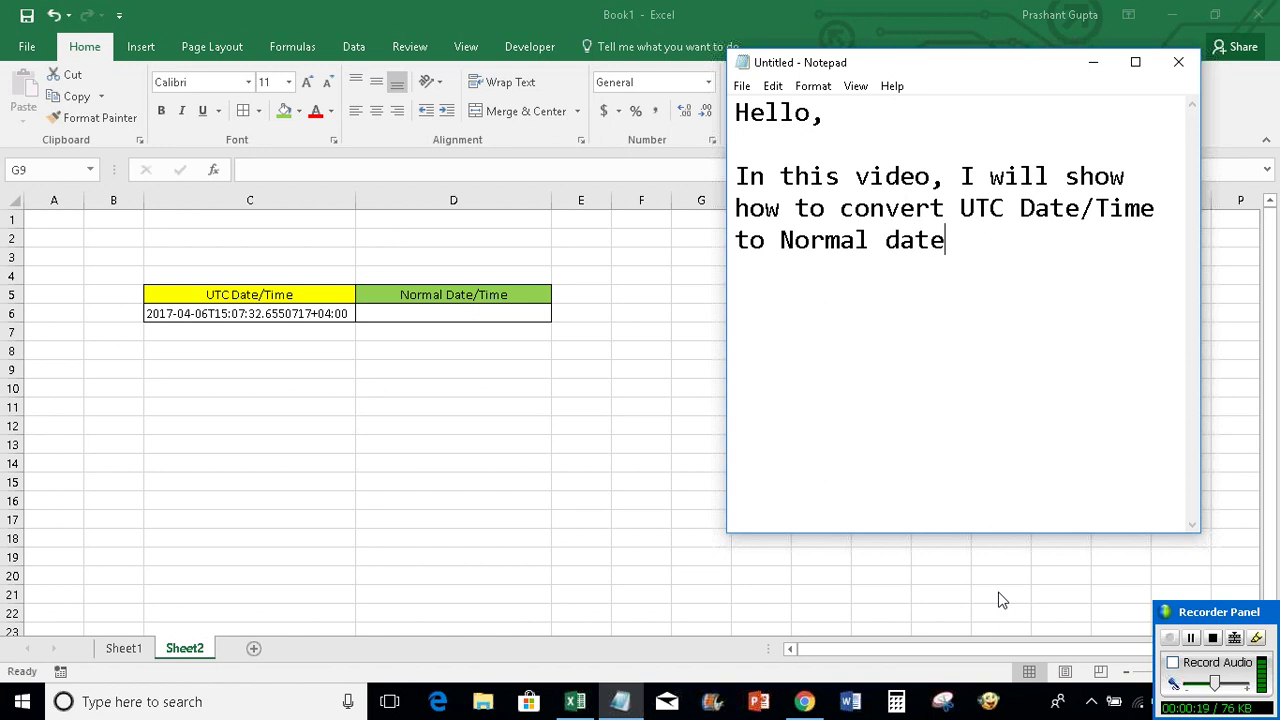
pyautogui.write('/Time in E')
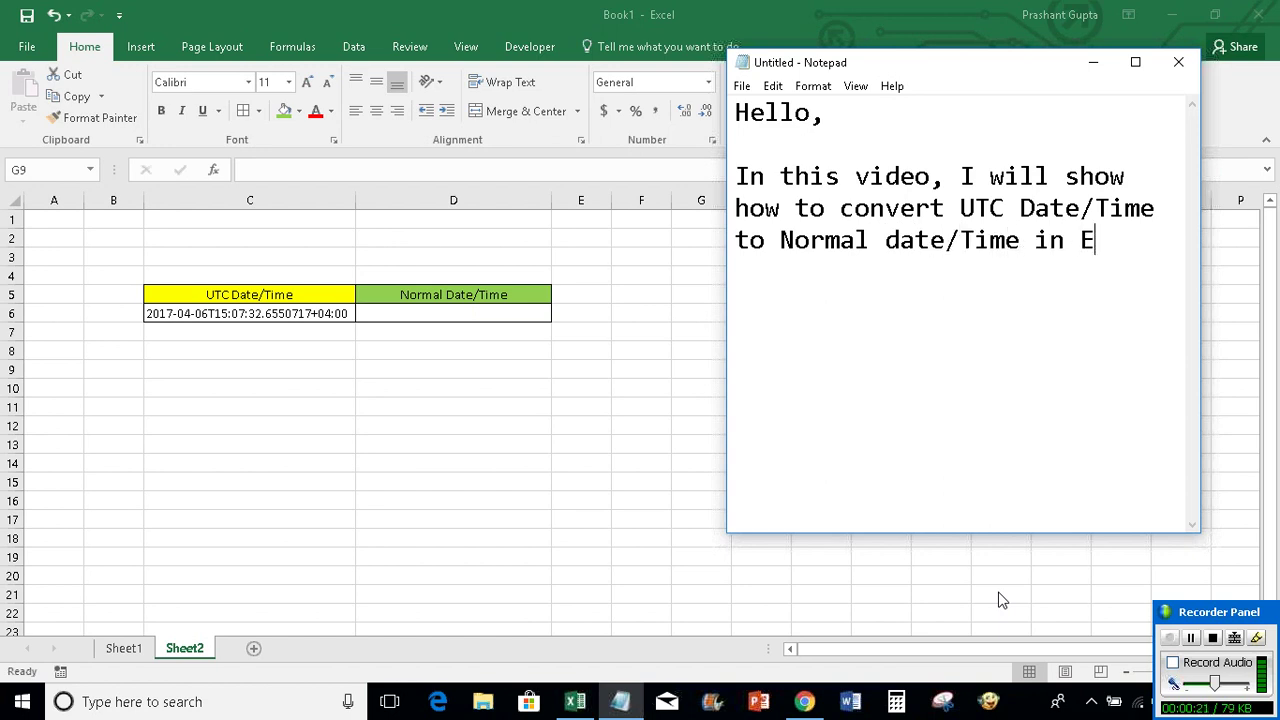
pyautogui.write('xcel.')
pyautogui.press('Return')
pyautogui.press('Return')
# Step: Explain that cell C6 holds a UTC date/time to be converted into normal date/time
pyautogui.write('S')
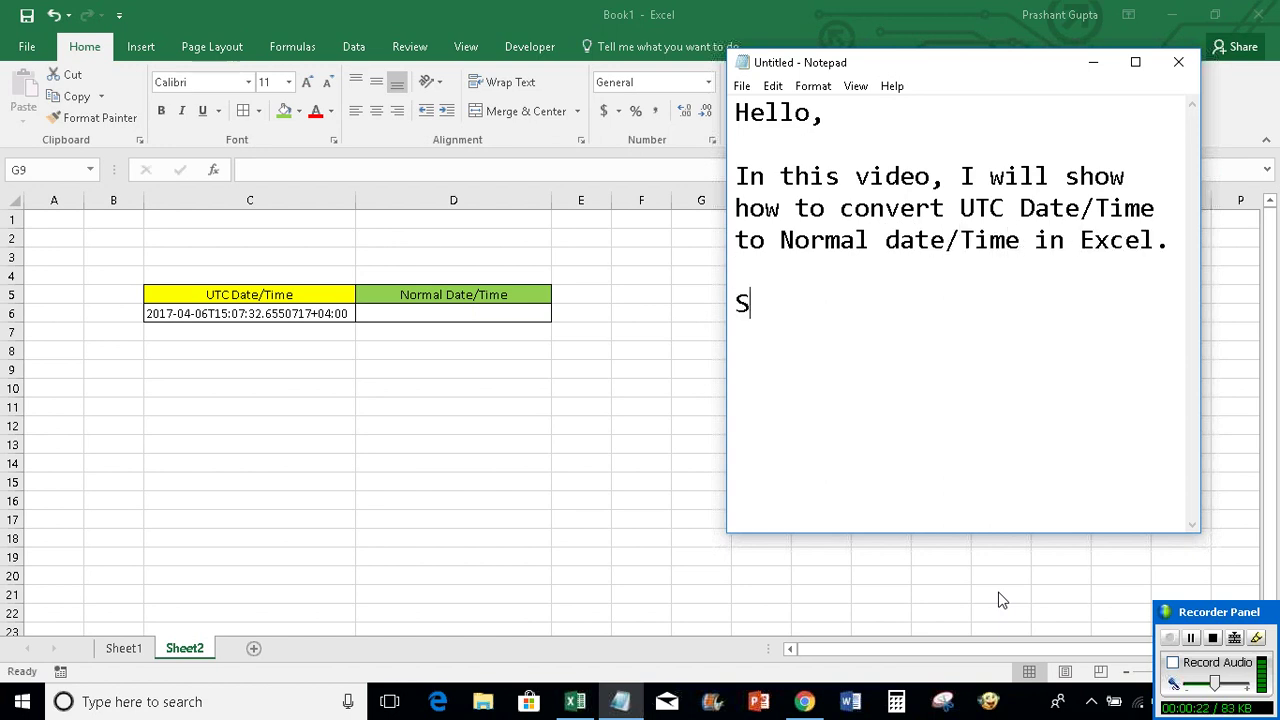
pyautogui.write('o, here, I have ')
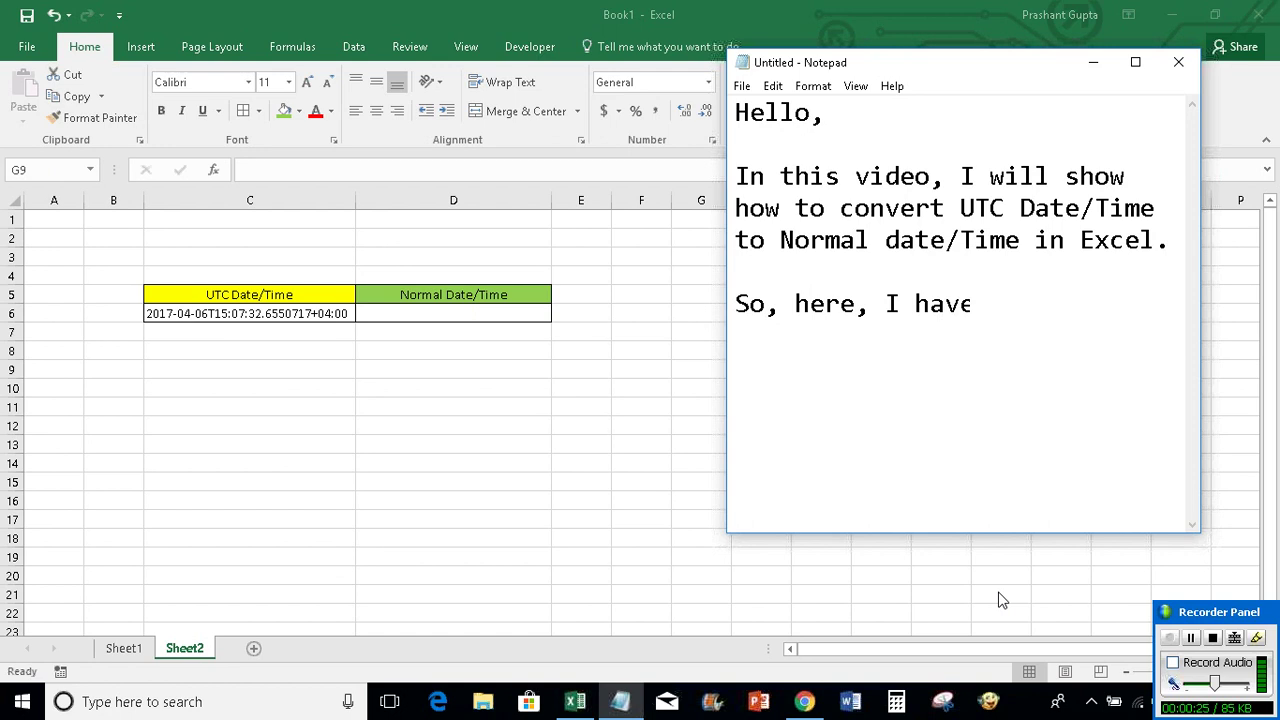
pyautogui.write('a UTC ')
pyautogui.write('D')
pyautogui.press('BackSpace')
pyautogui.write('dat')
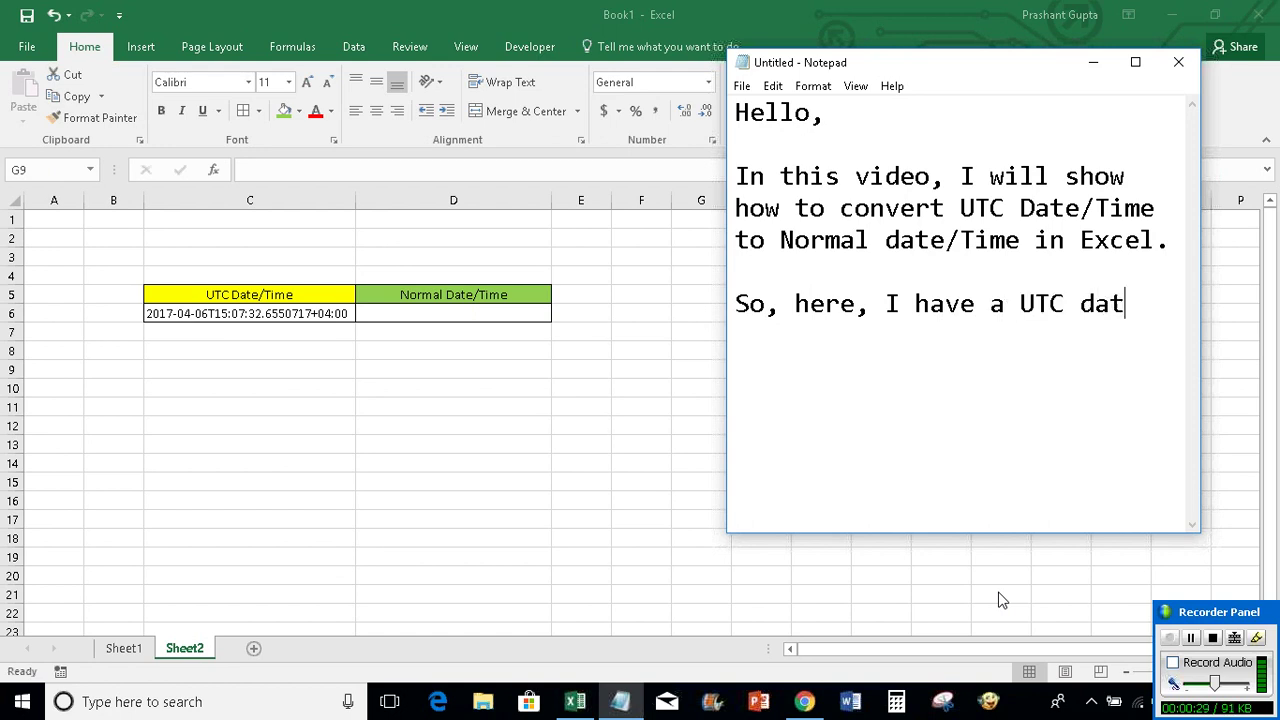
pyautogui.write('e/time in c')
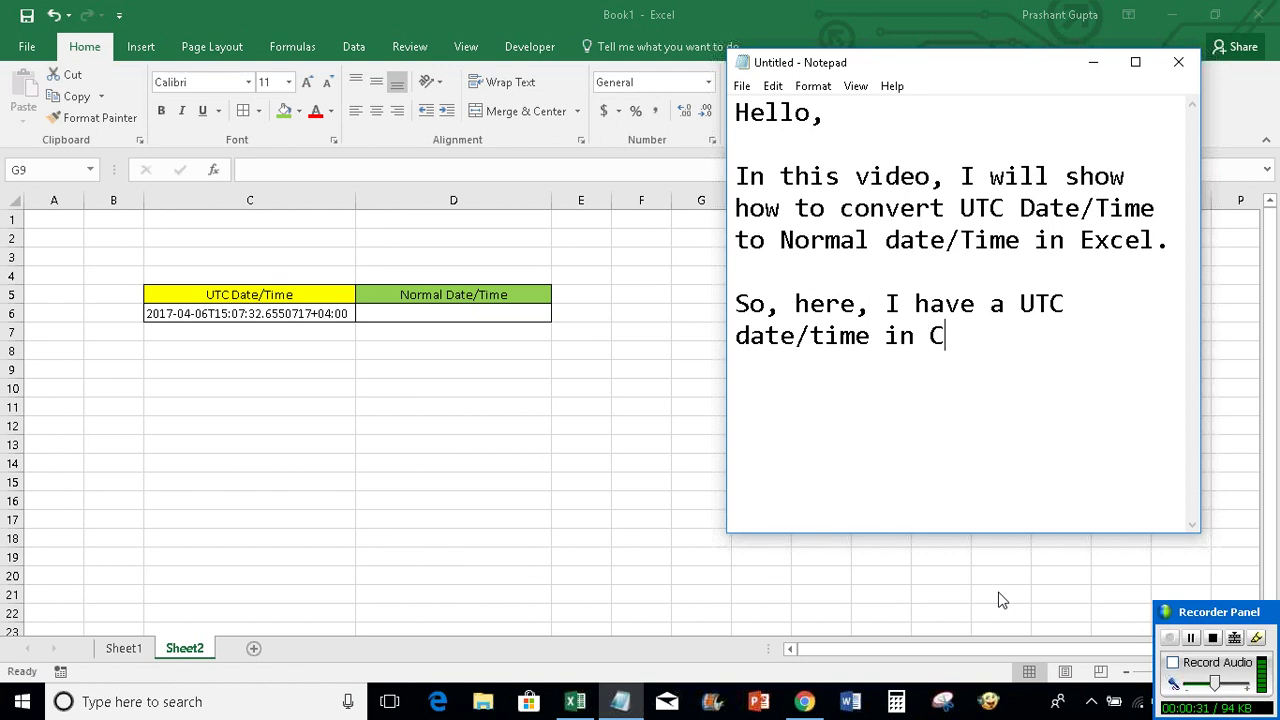
pyautogui.write('ell C')
pyautogui.write('6')
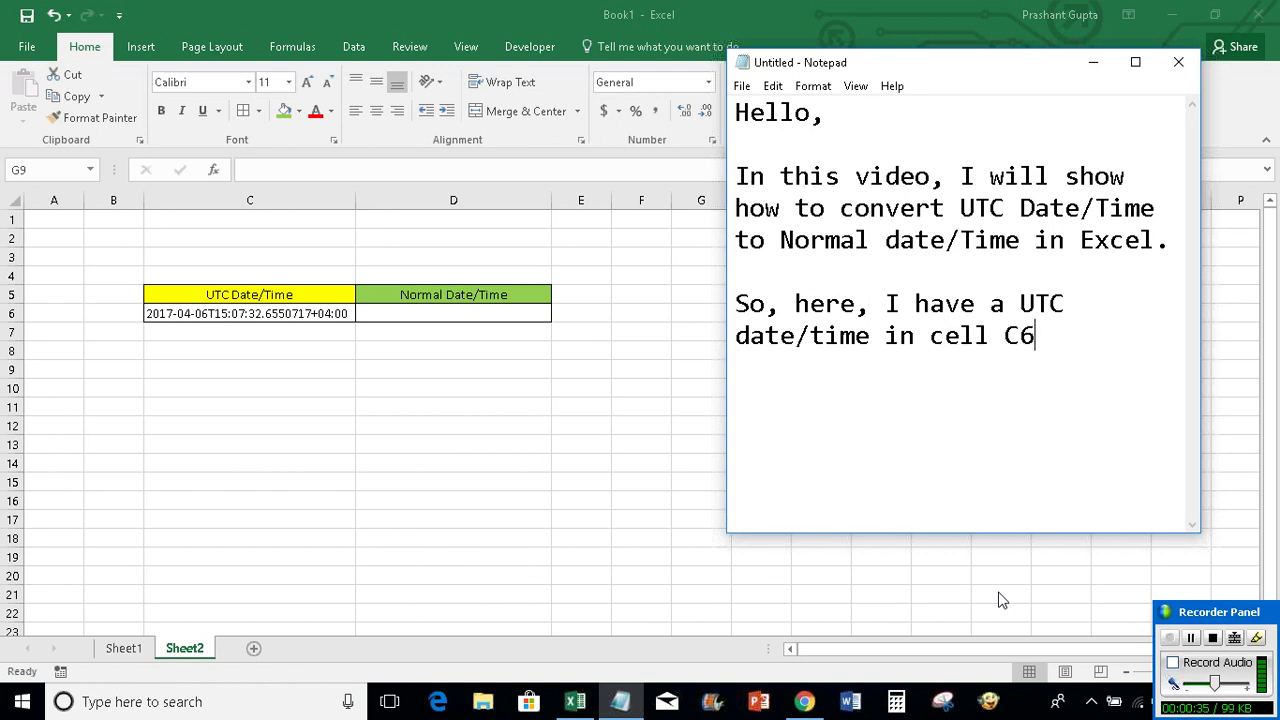
pyautogui.write('. And')
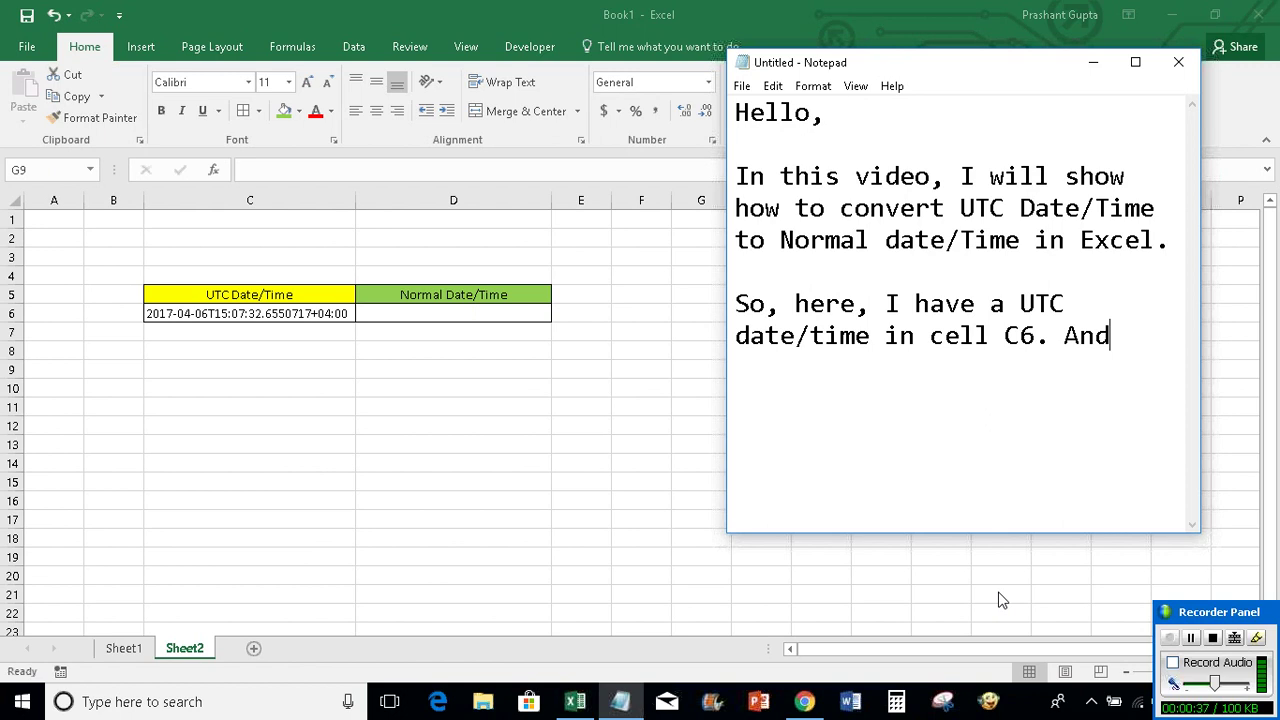
pyautogui.write(', I')
pyautogui.write(' wan tto')
pyautogui.press('BackSpace')
pyautogui.press('BackSpace')
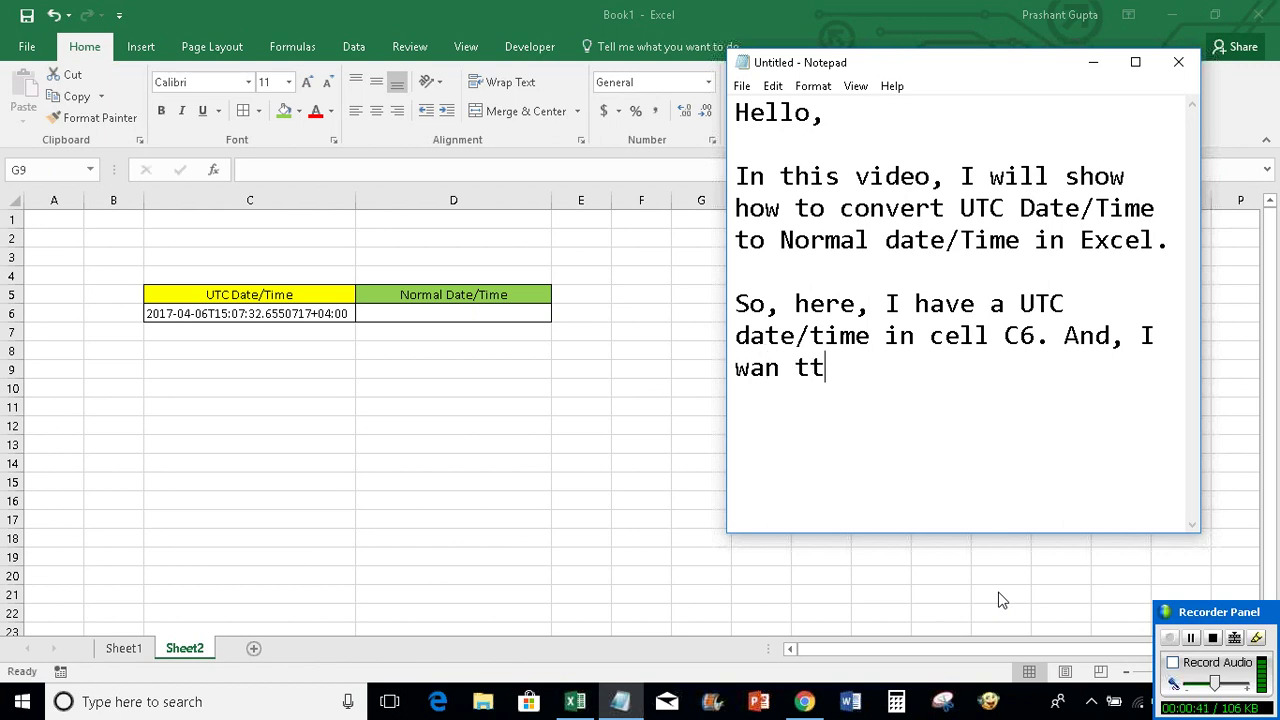
pyautogui.press('BackSpace')
pyautogui.press('BackSpace')
pyautogui.press('BackSpace')
pyautogui.write('t to convert i')
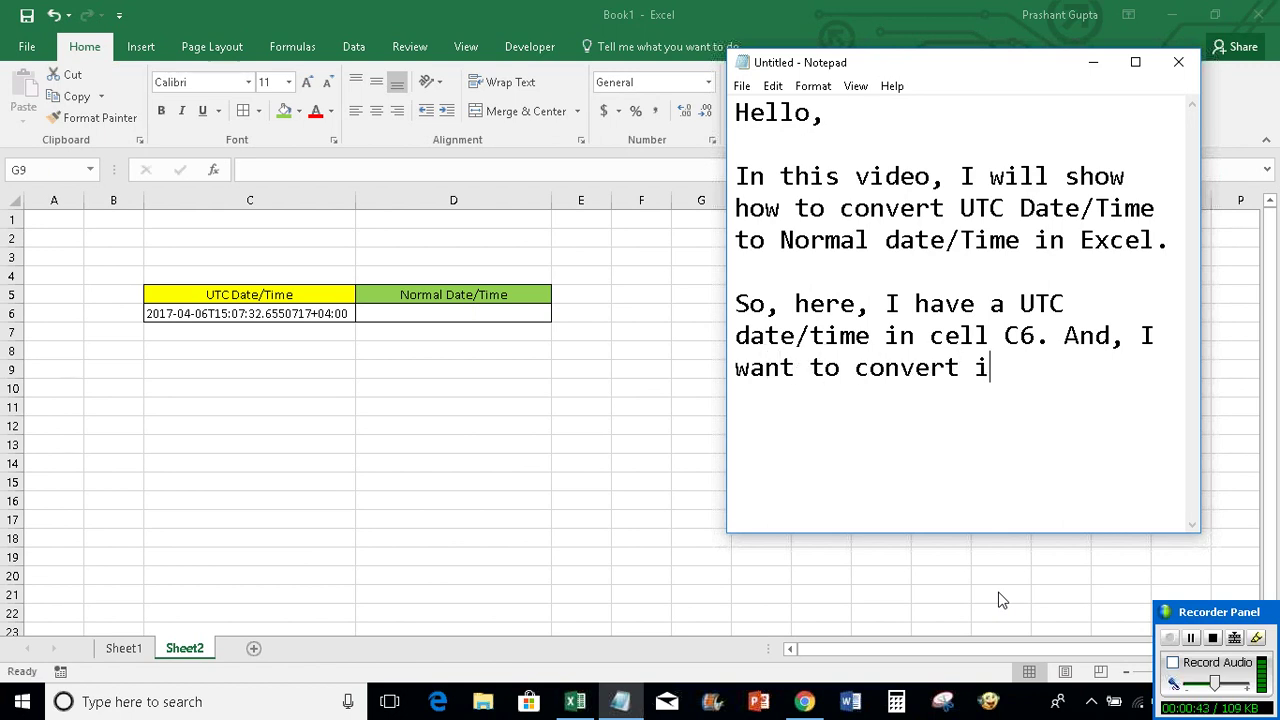
pyautogui.write('t into normal ')
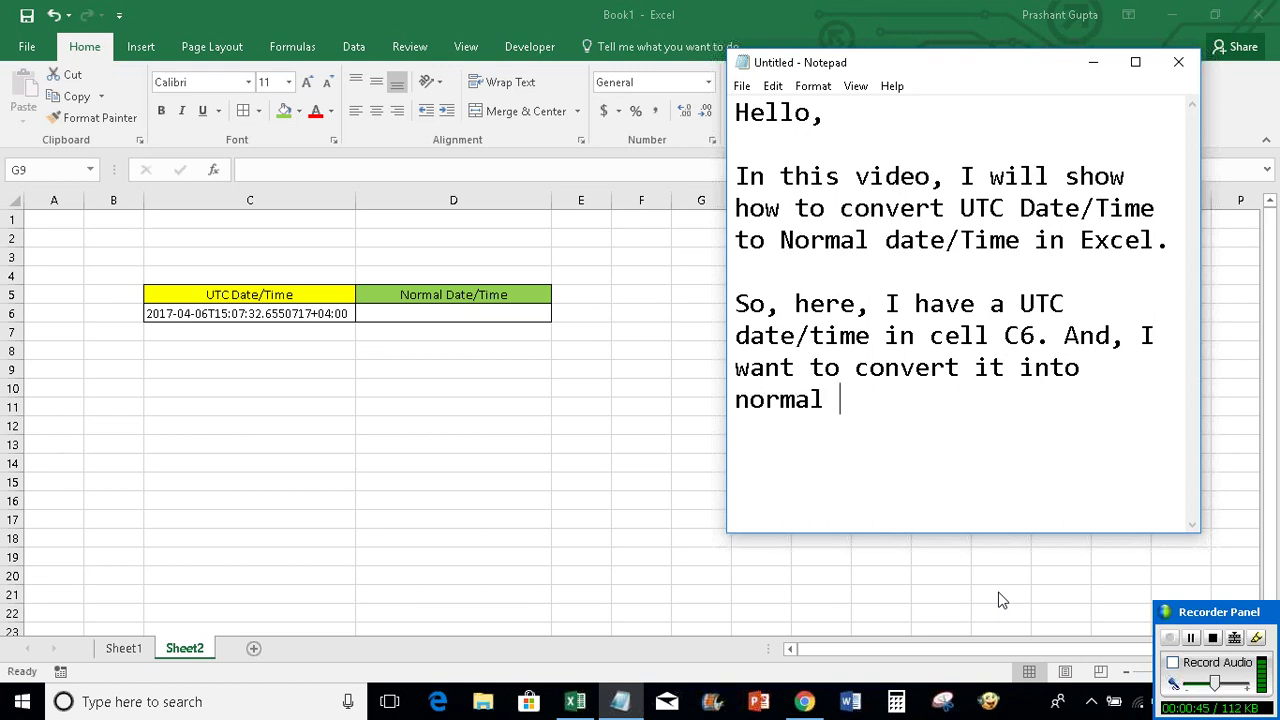
pyautogui.write('date/time.')
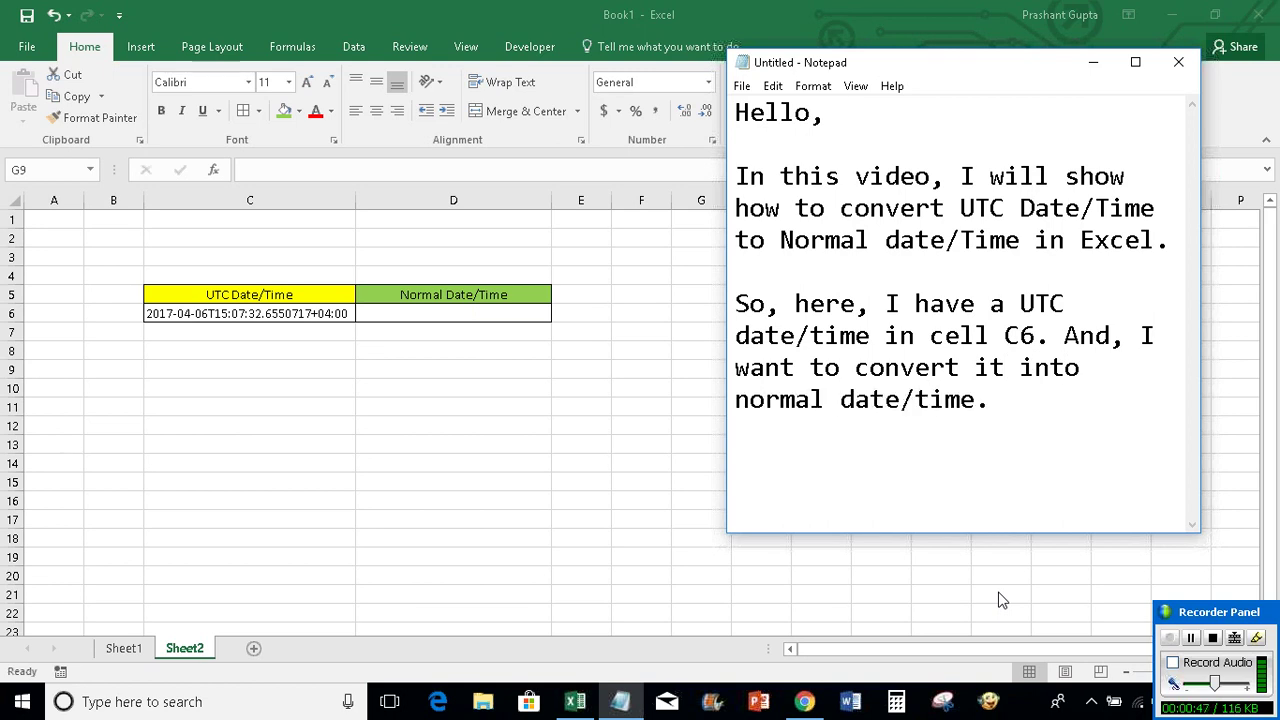
# Step: Add the line 'So, let me show how to get this done.' and minimize Notepad
pyautogui.press('Return')
pyautogui.press('Return')
pyautogui.write('So, let me ')
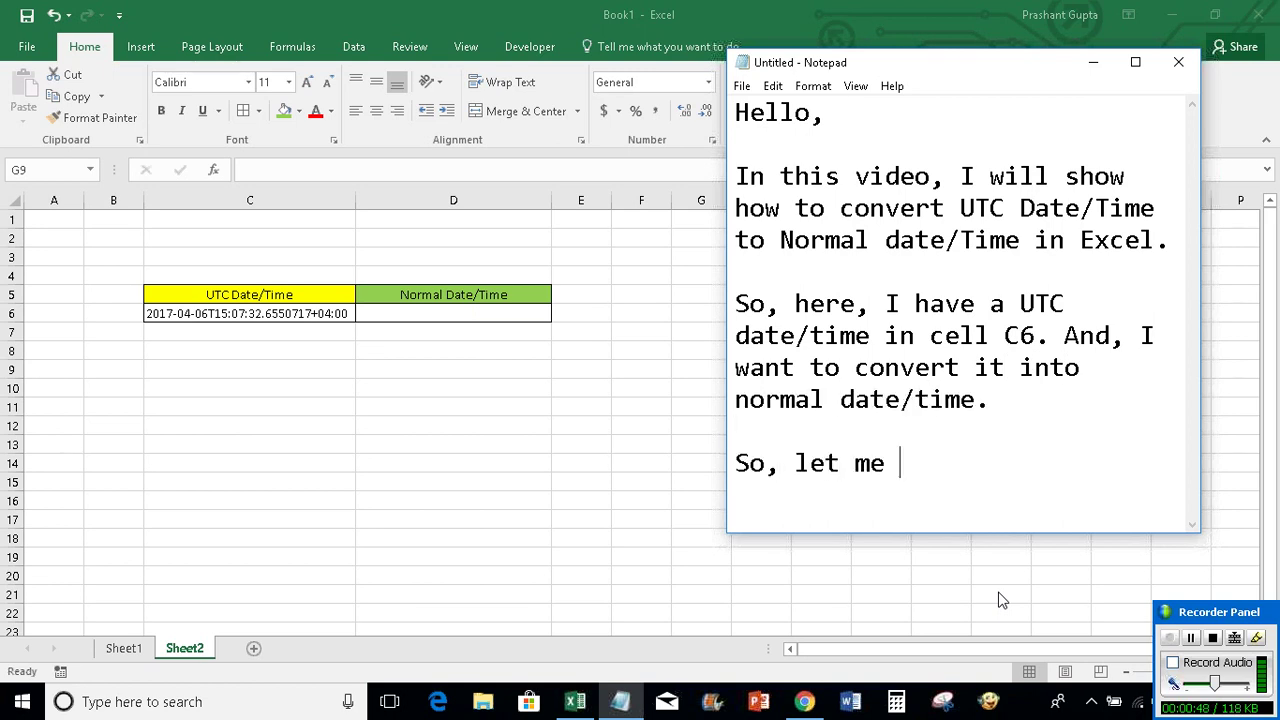
pyautogui.write('show how to get')
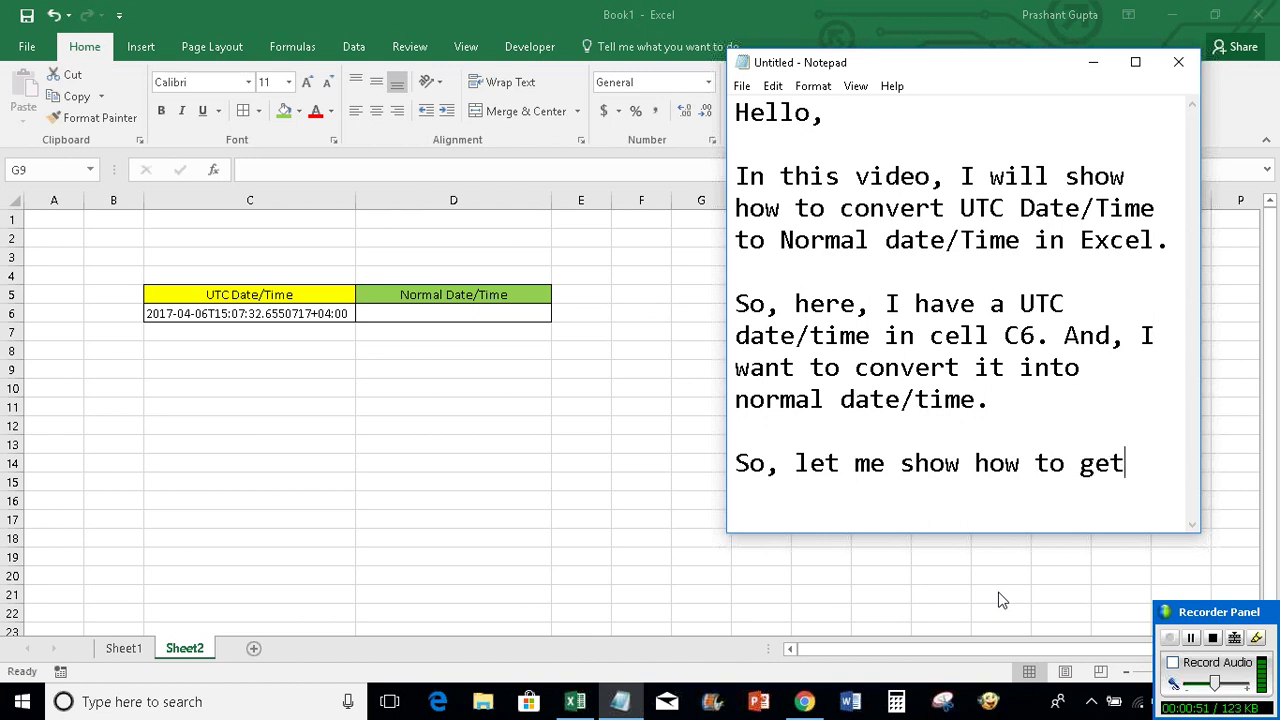
pyautogui.write(' this done.')
pyautogui.press('Return')
pyautogui.press('Return')
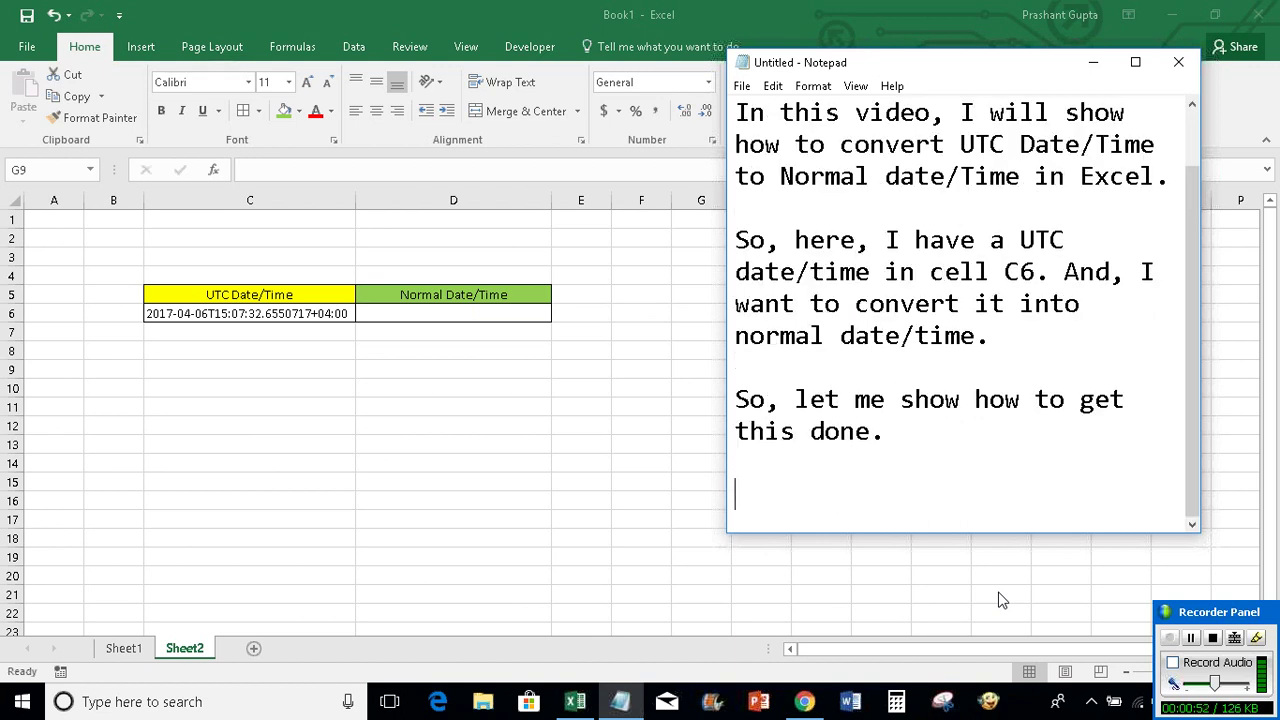
pyautogui.click(1093, 62)
# Step: Enter =(SUBSTITUTE(LEFT(C6,27),"T"," "))+(MID(C6,28,3)/24) in D6, yielding 42831.79691
pyautogui.click(381, 313)
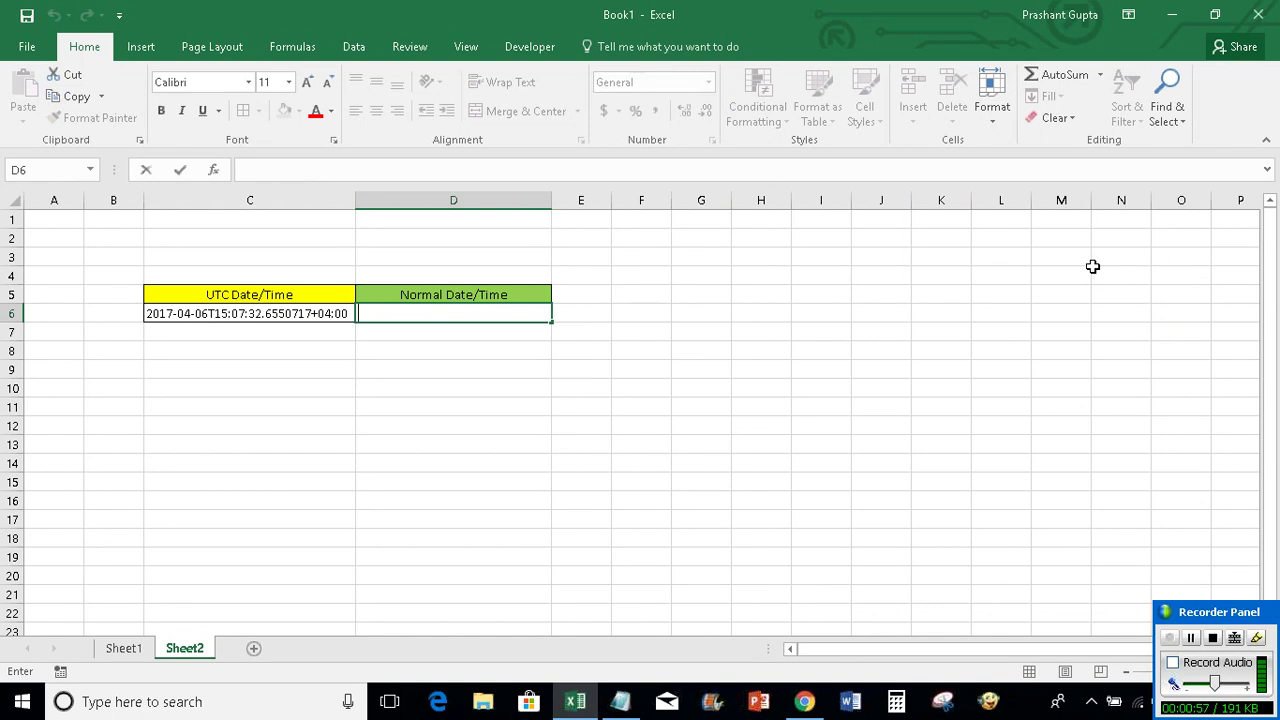
pyautogui.write('=')
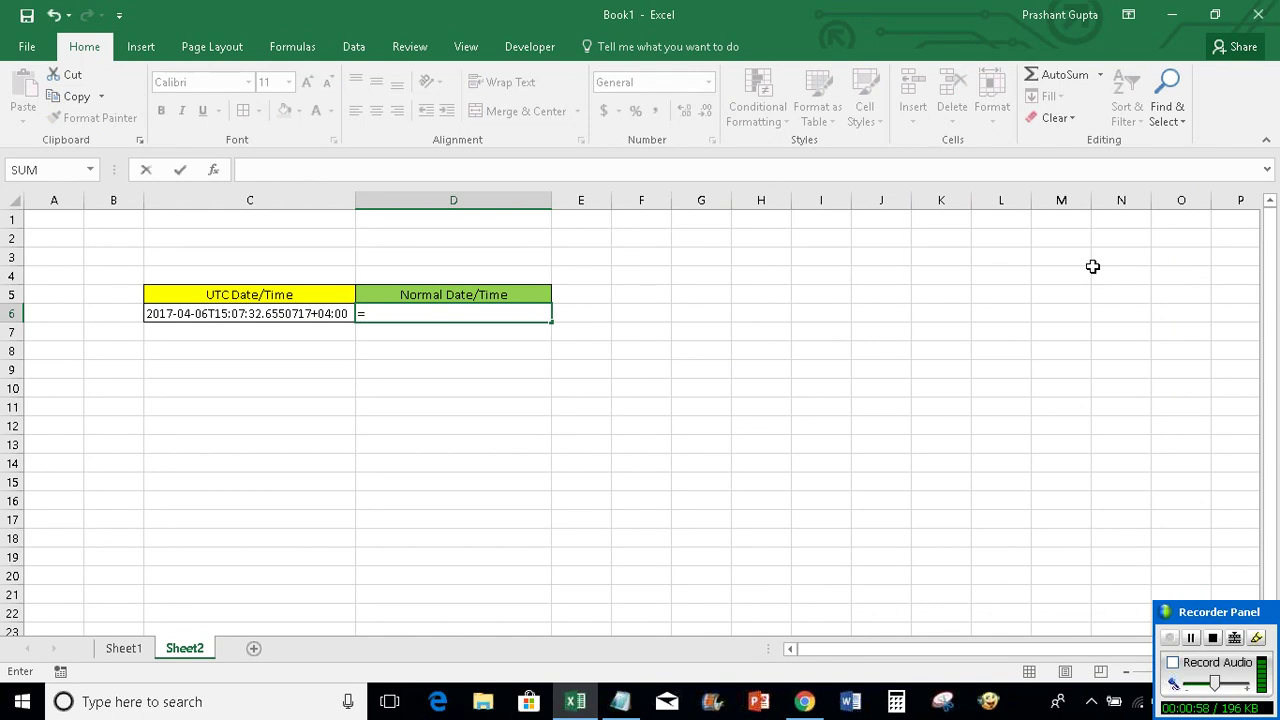
pyautogui.write('(Su')
pyautogui.press('BackSpace')
pyautogui.write('u')
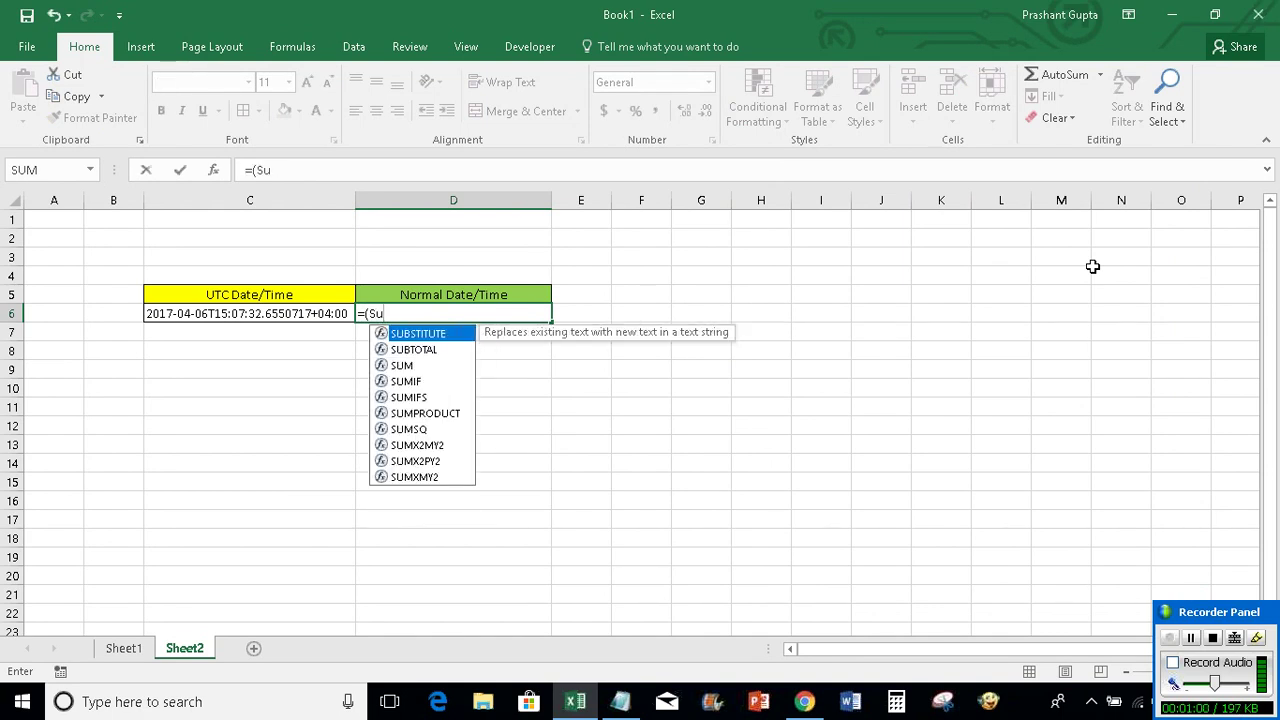
pyautogui.write('bstitute')
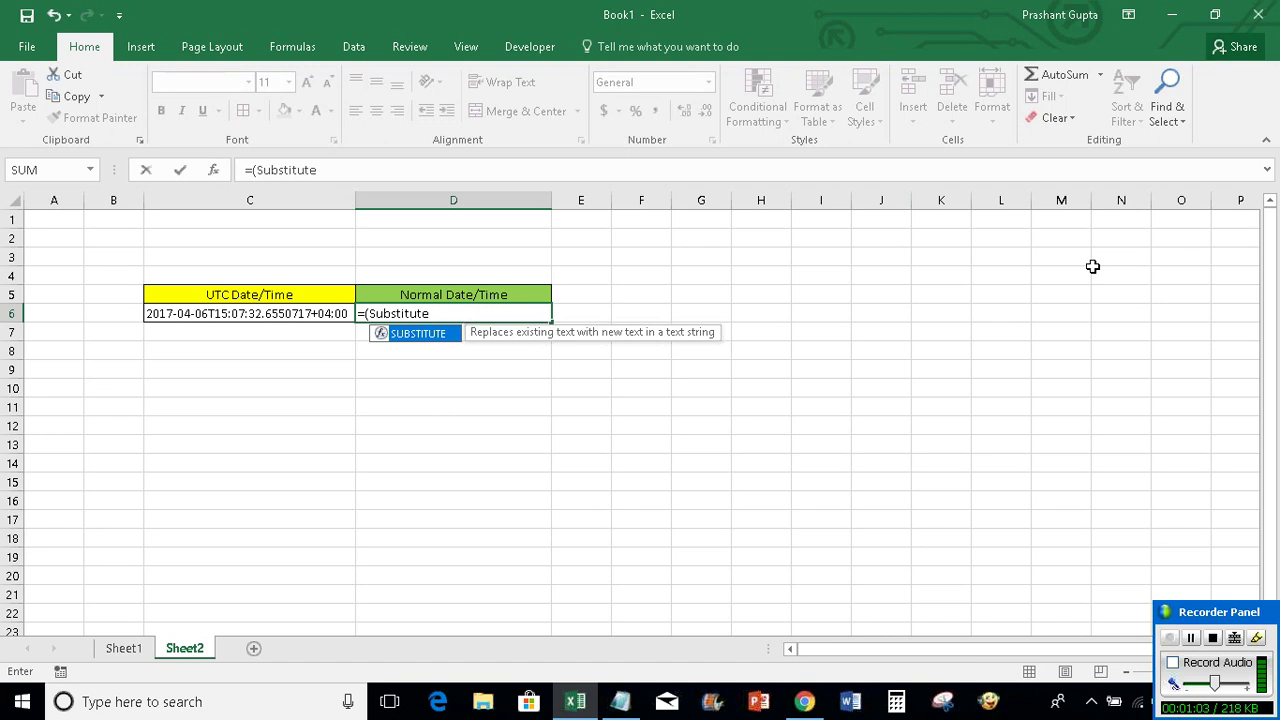
pyautogui.write('(')
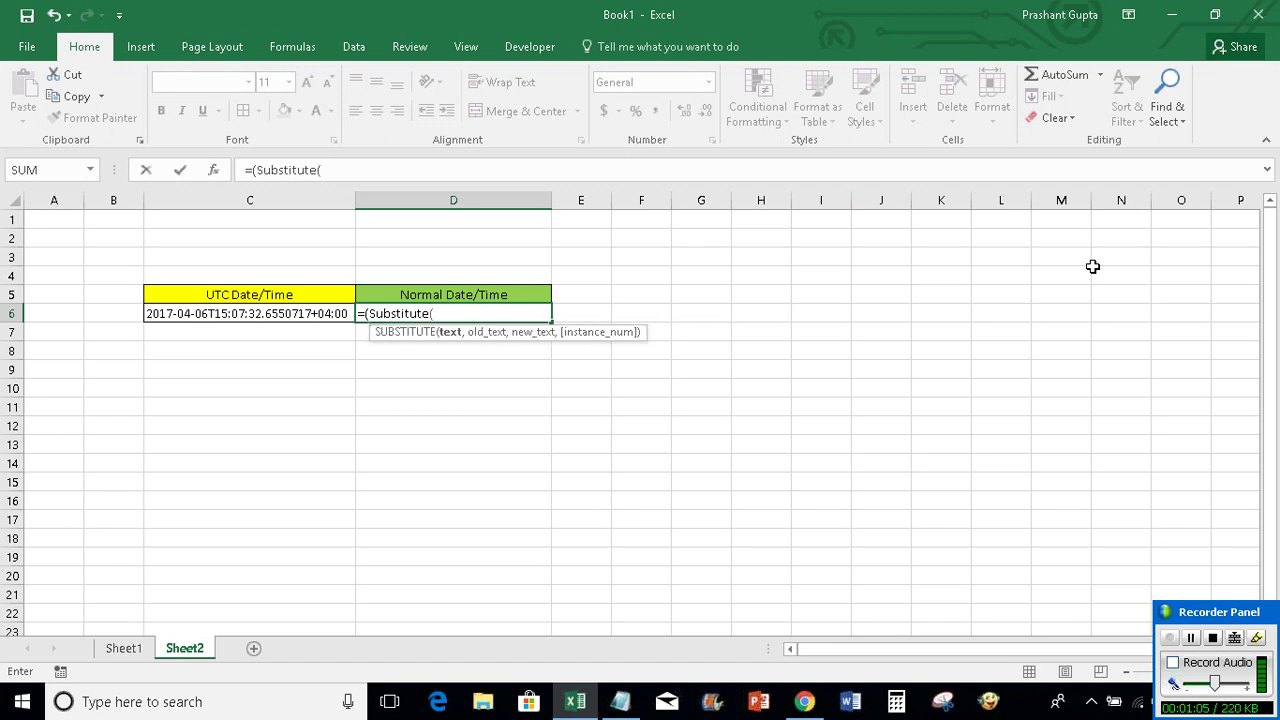
pyautogui.write('LEF')
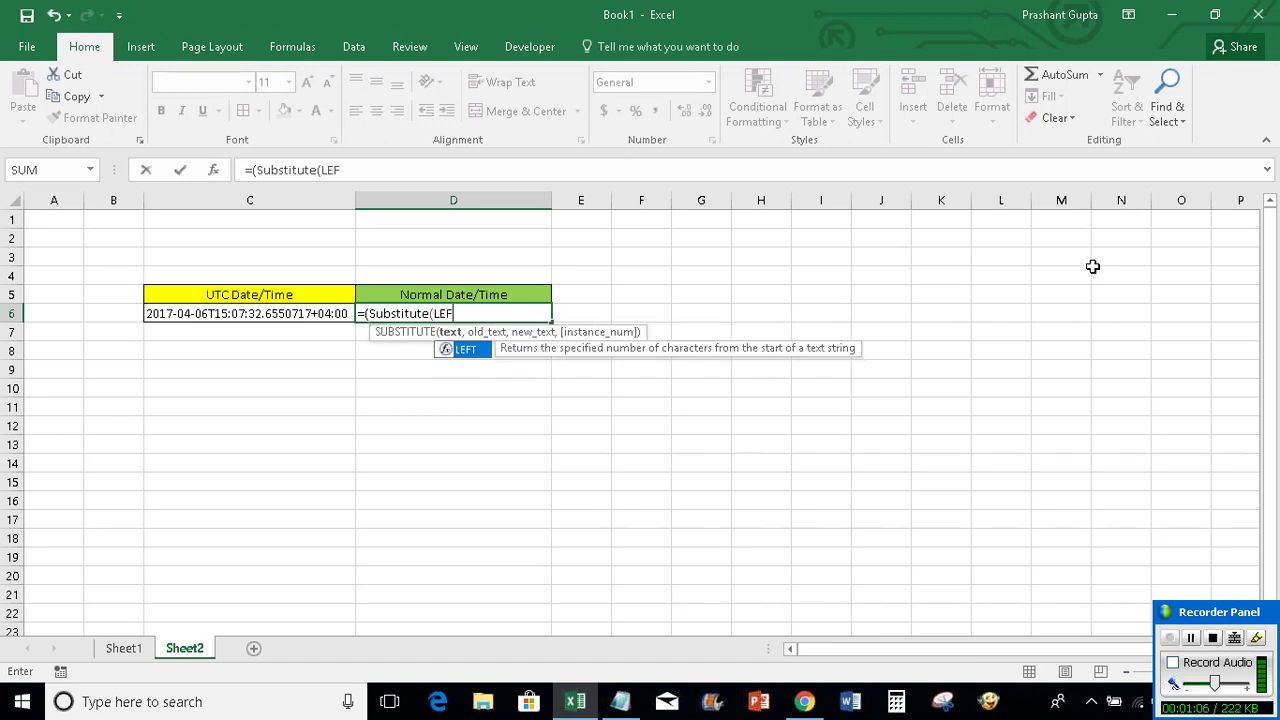
pyautogui.write('T(')
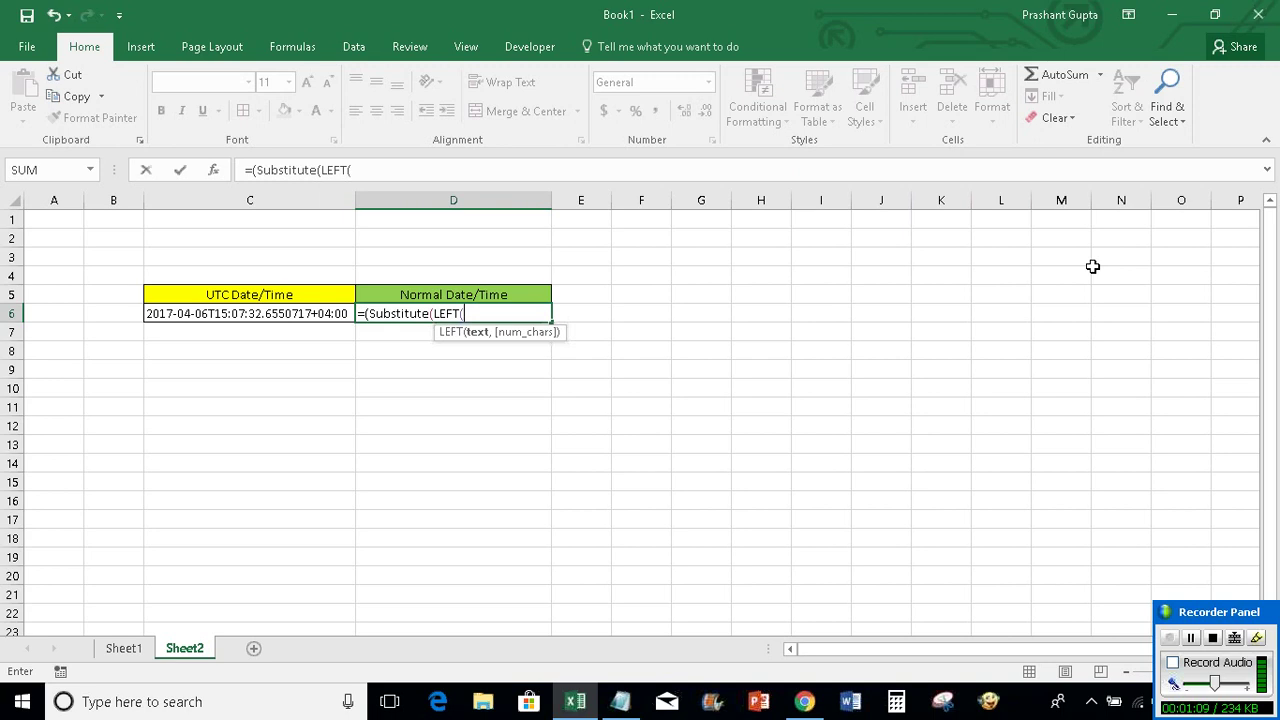
pyautogui.write('C6,')
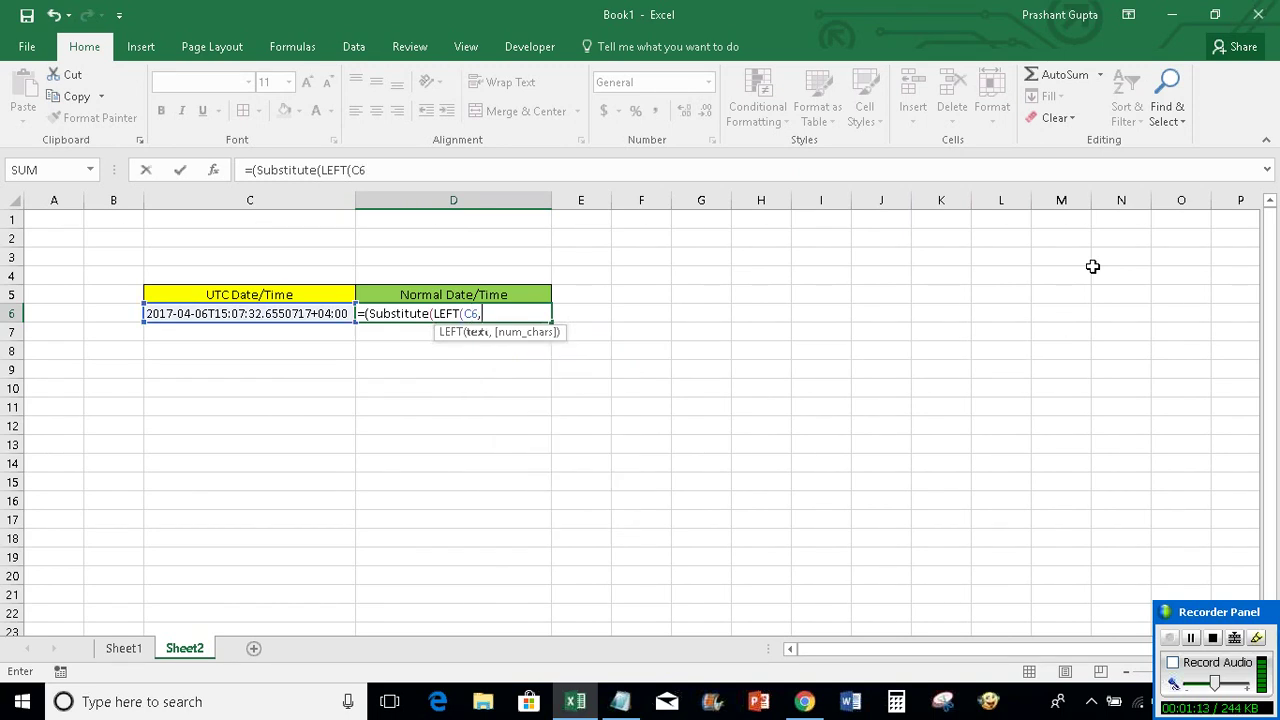
pyautogui.write('27')
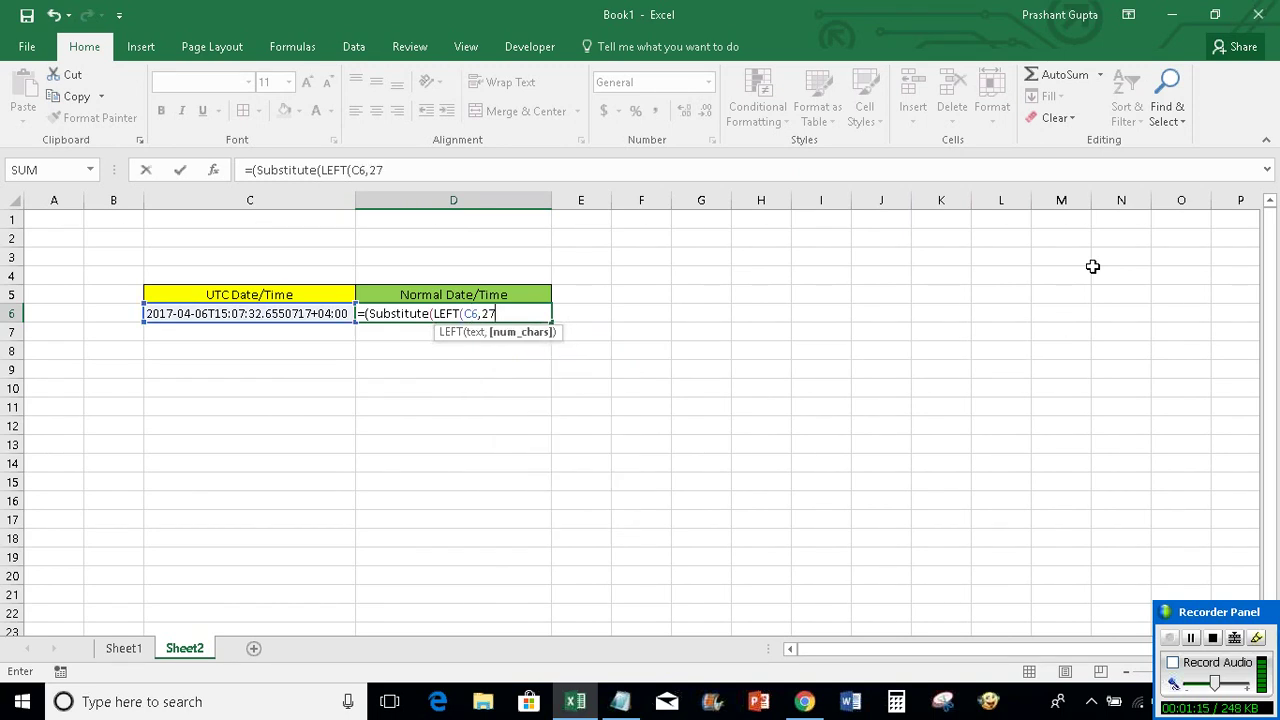
pyautogui.write('),')
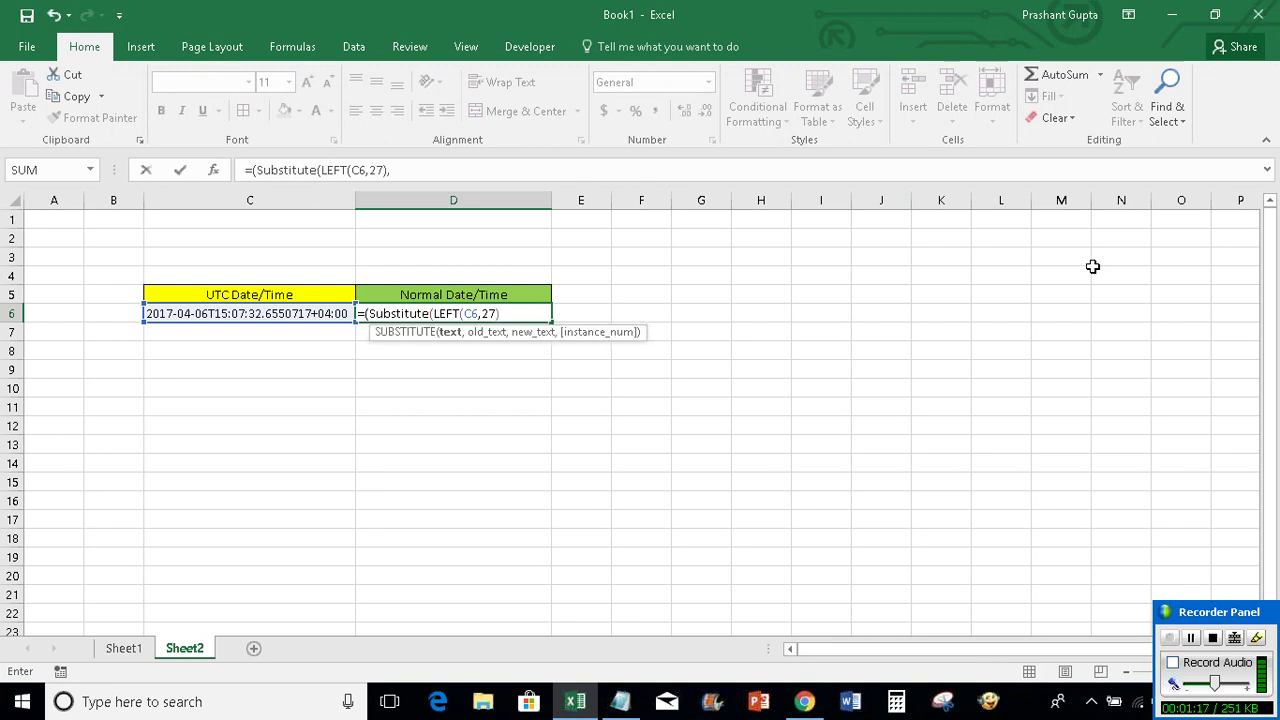
pyautogui.write('"T"')
pyautogui.write('," "')
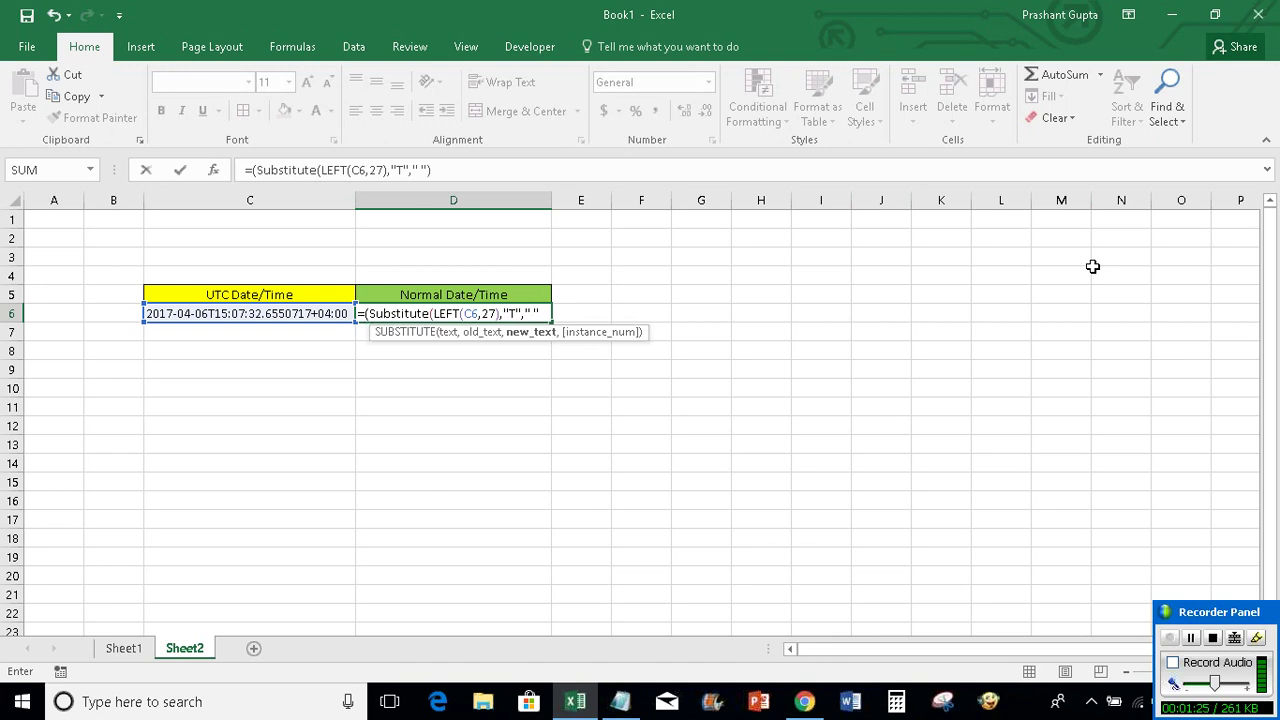
pyautogui.write('))+')
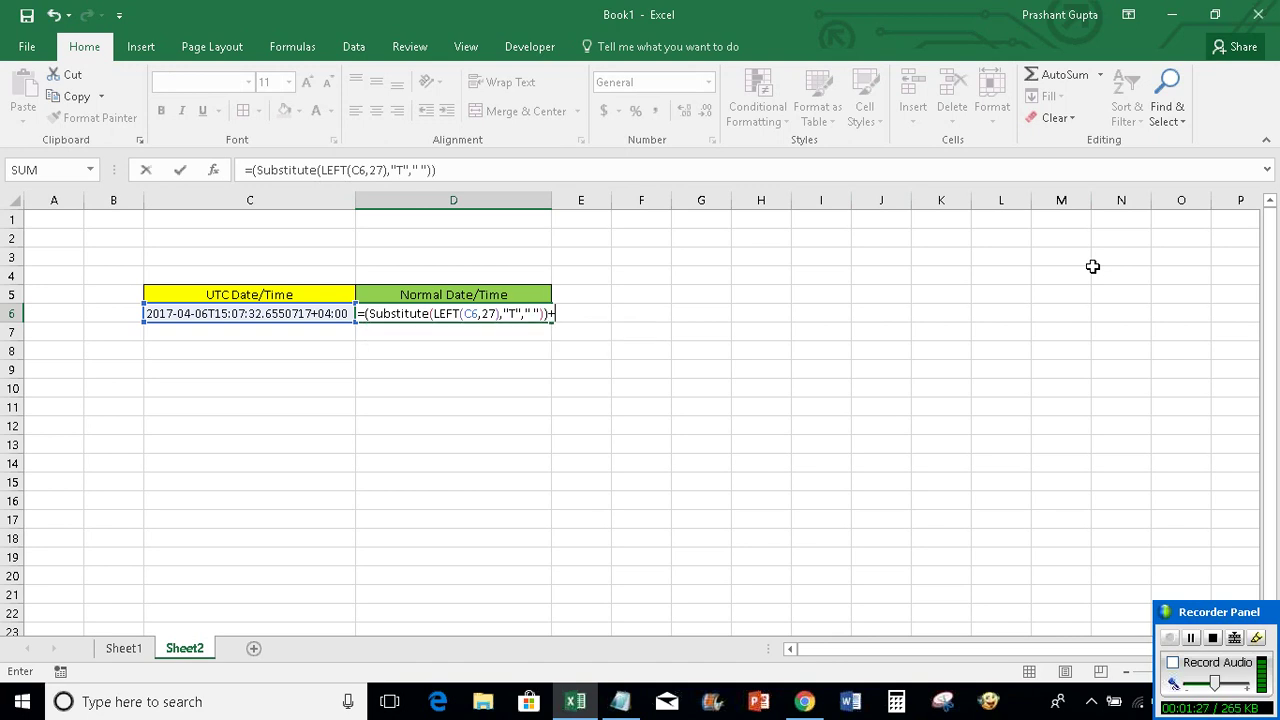
pyautogui.write('MID(')
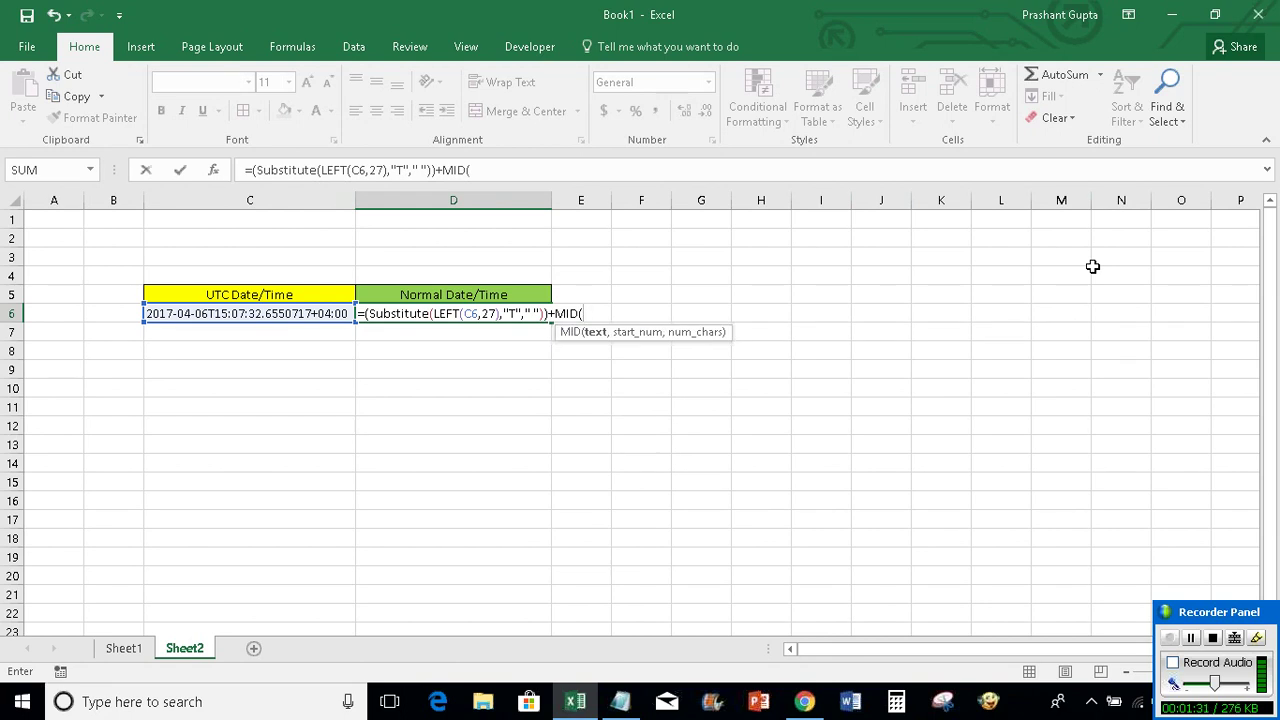
pyautogui.press('BackSpace')
pyautogui.press('BackSpace')
pyautogui.press('BackSpace')
pyautogui.press('BackSpace')
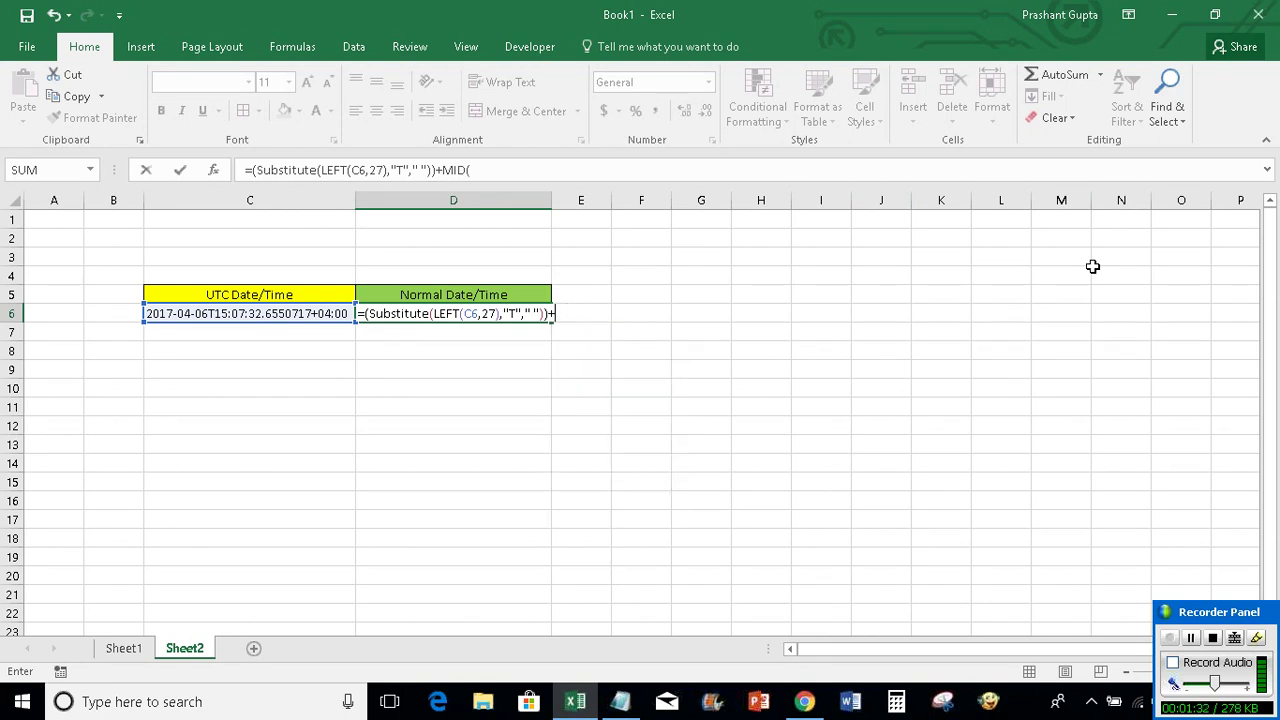
pyautogui.write('(MID(')
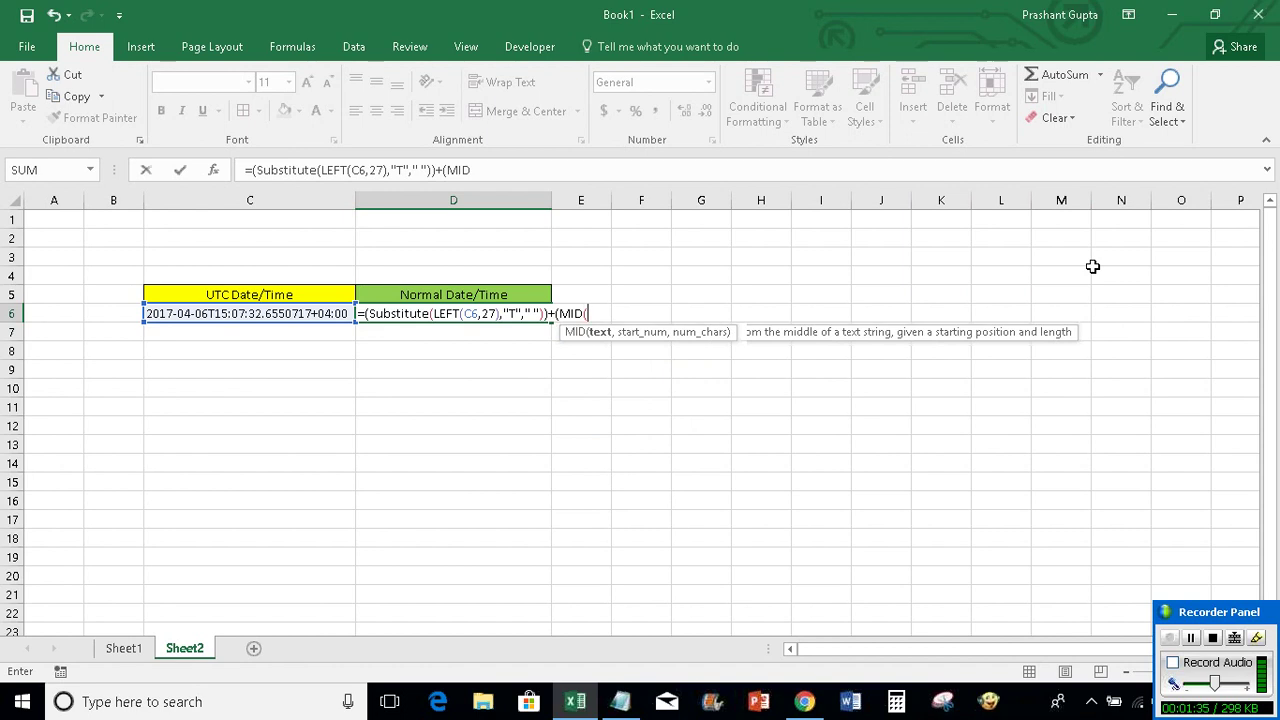
pyautogui.write('C')
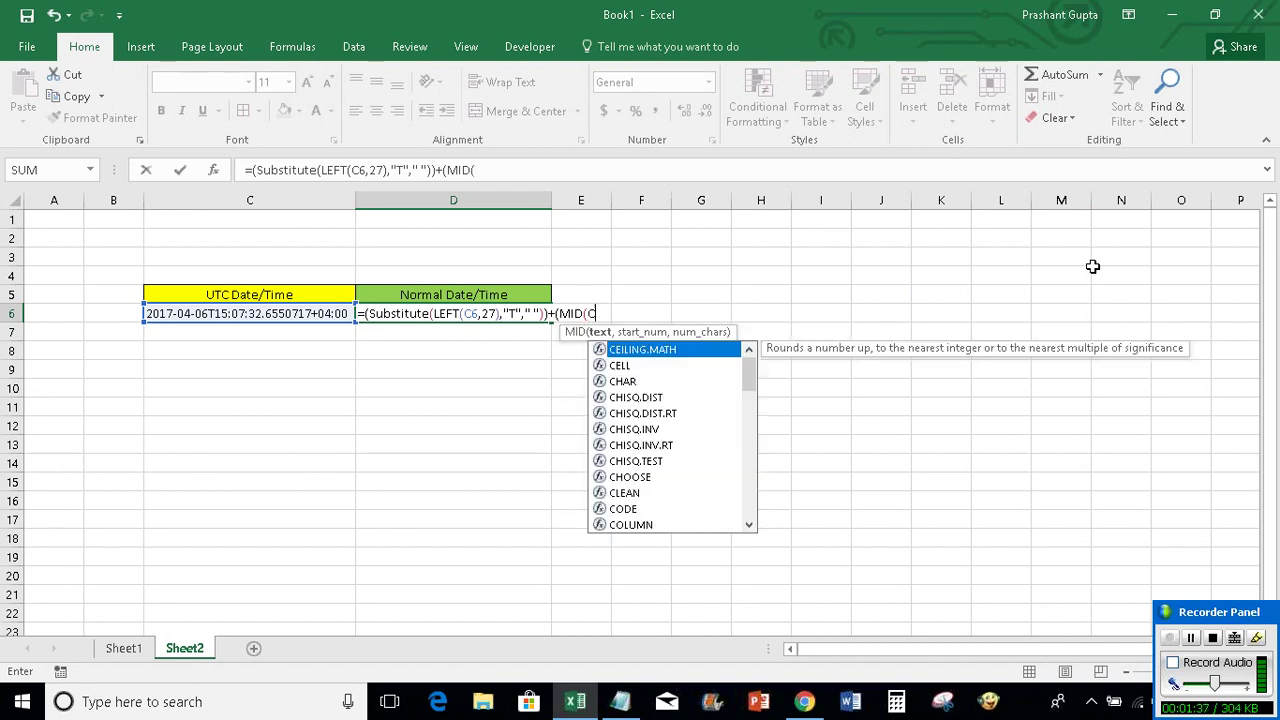
pyautogui.write('6')
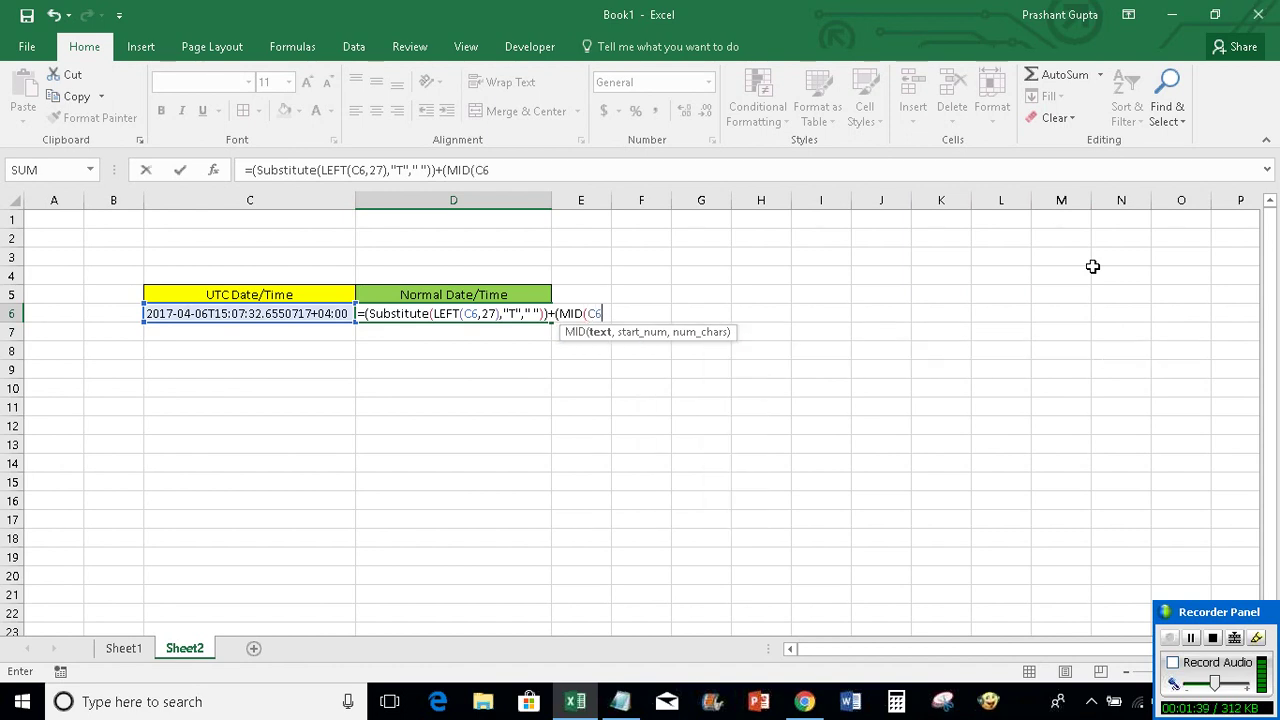
pyautogui.write(',28')
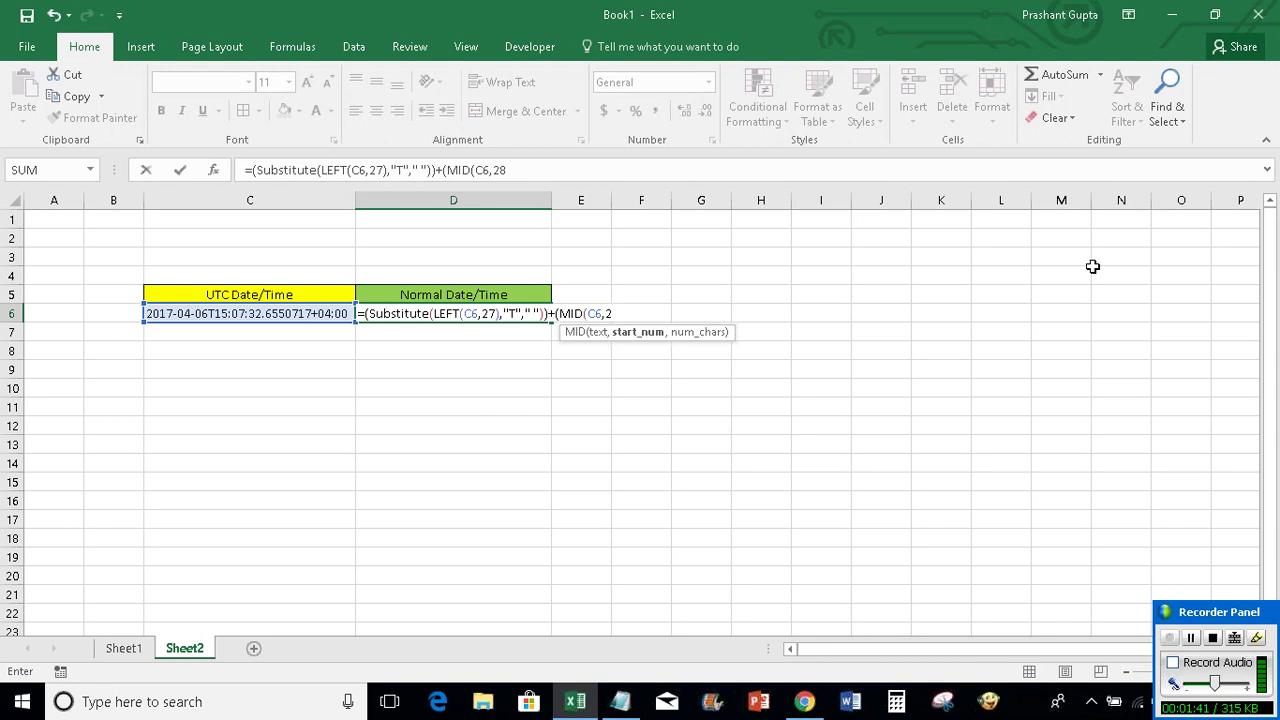
pyautogui.write(',3')
pyautogui.write(')')
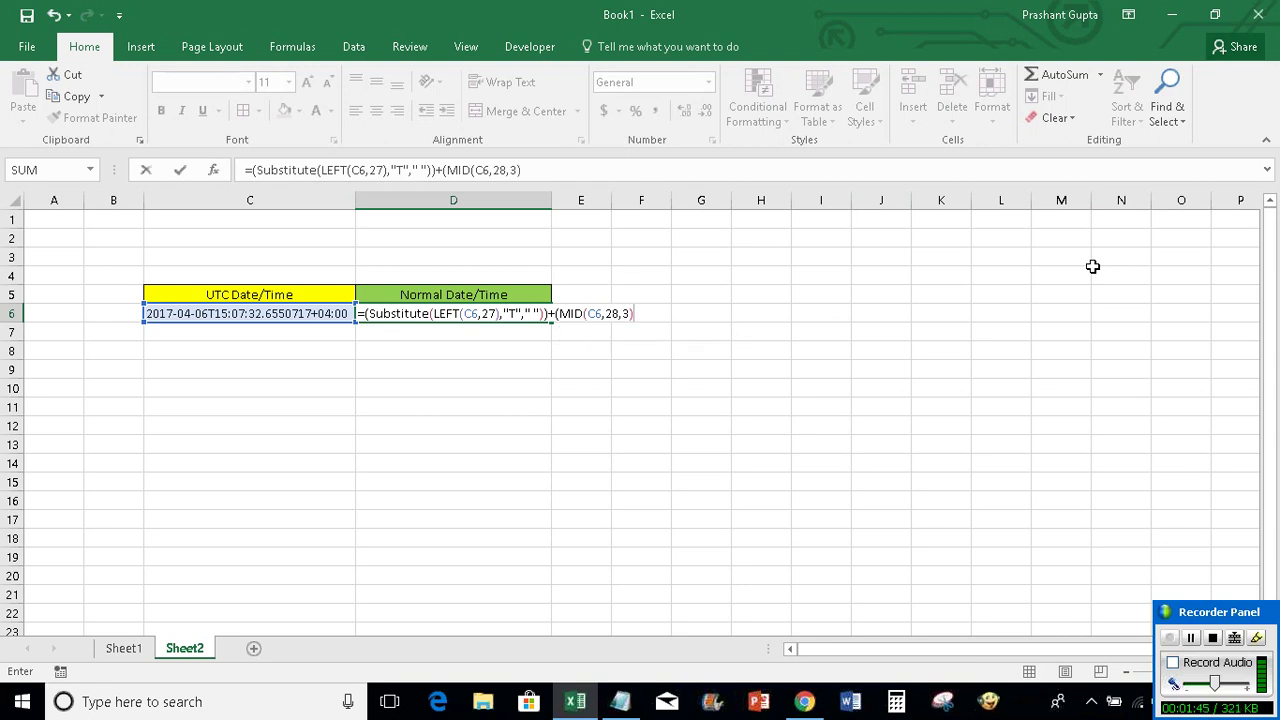
pyautogui.write('/24')
pyautogui.press('Return')
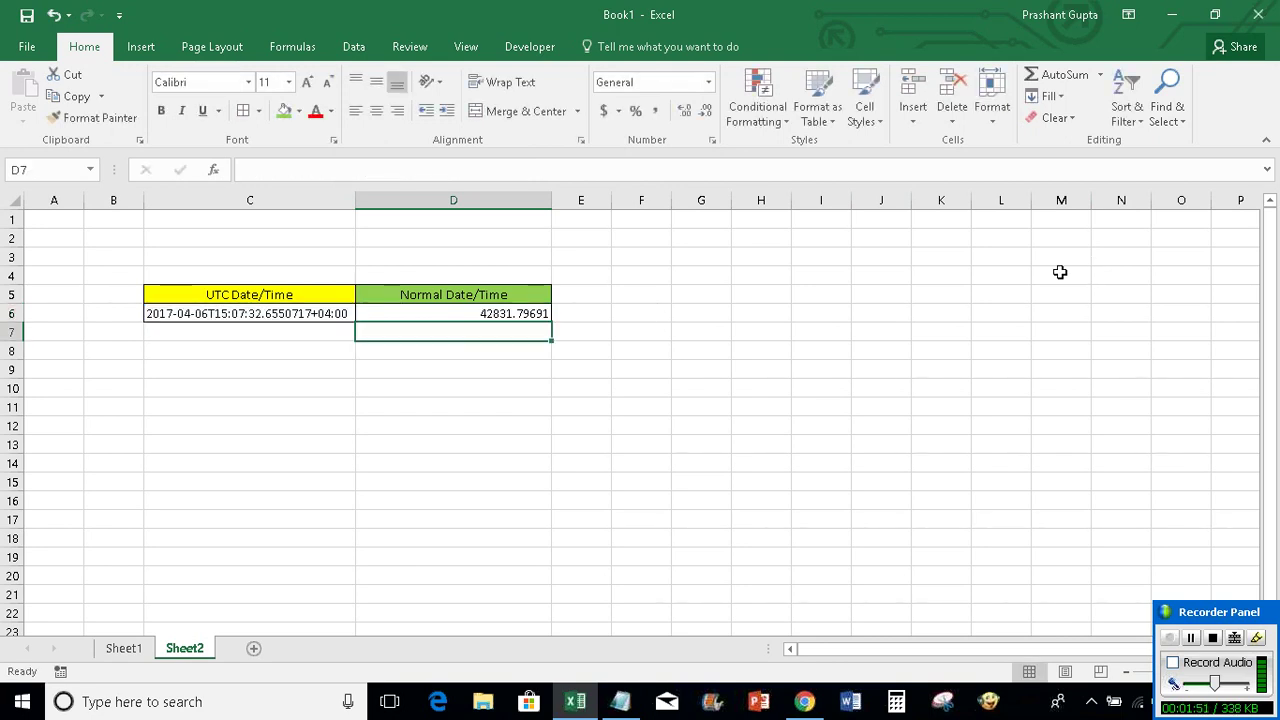
# Step: Apply the custom number format m/d/yyyy h:mm:ss.000 to D6 through Format Cells
pyautogui.click(503, 313)
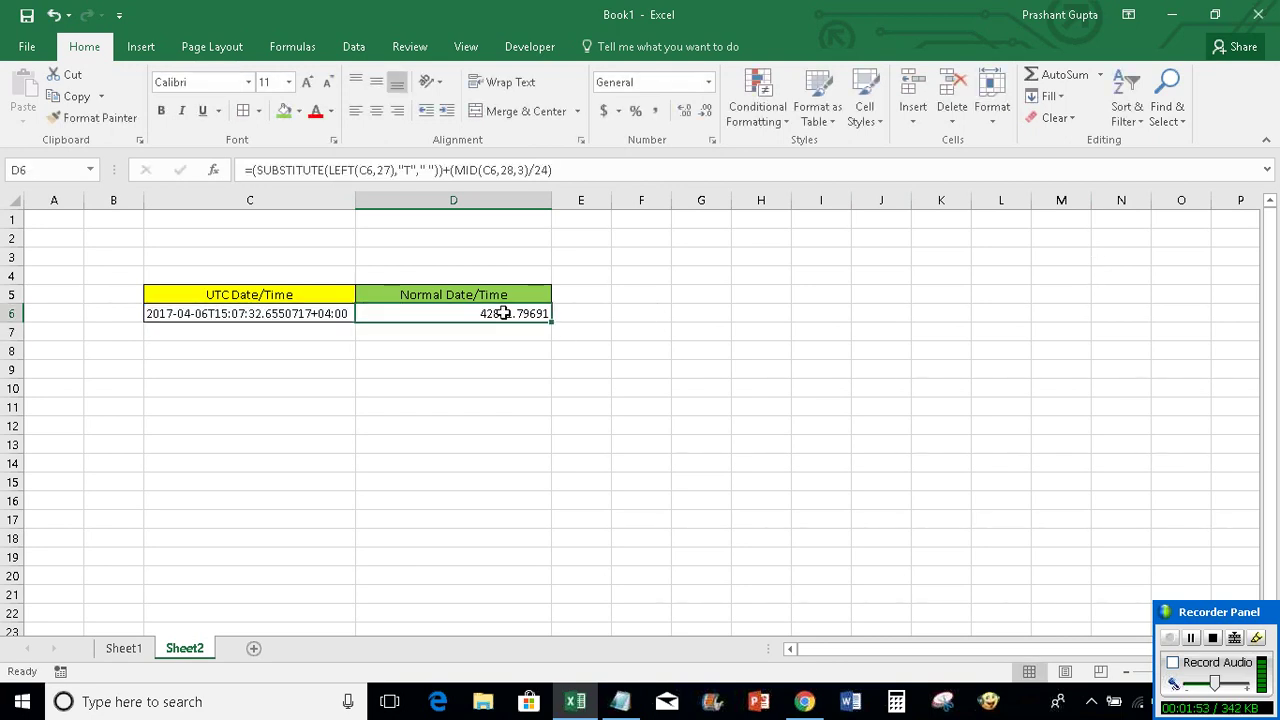
pyautogui.rightClick(503, 313)
pyautogui.click(553, 596)
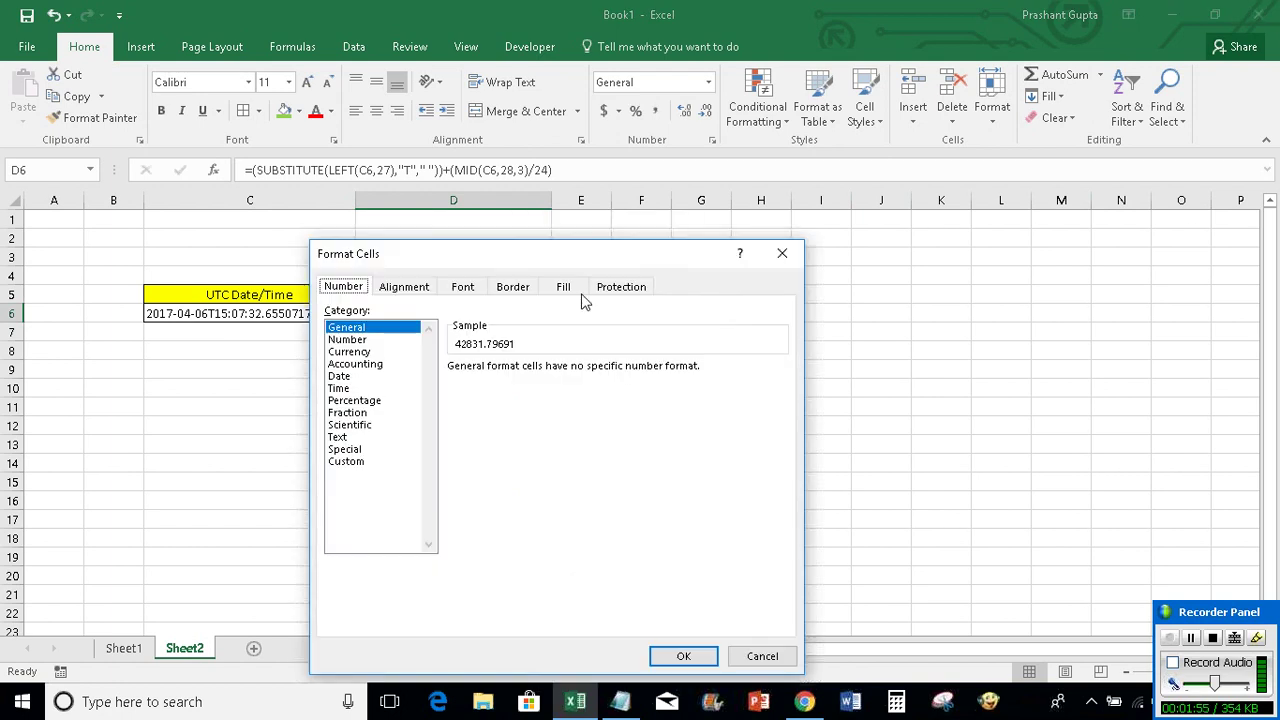
pyautogui.moveTo(541, 253); pyautogui.dragTo(804, 170)
pyautogui.click(611, 378)
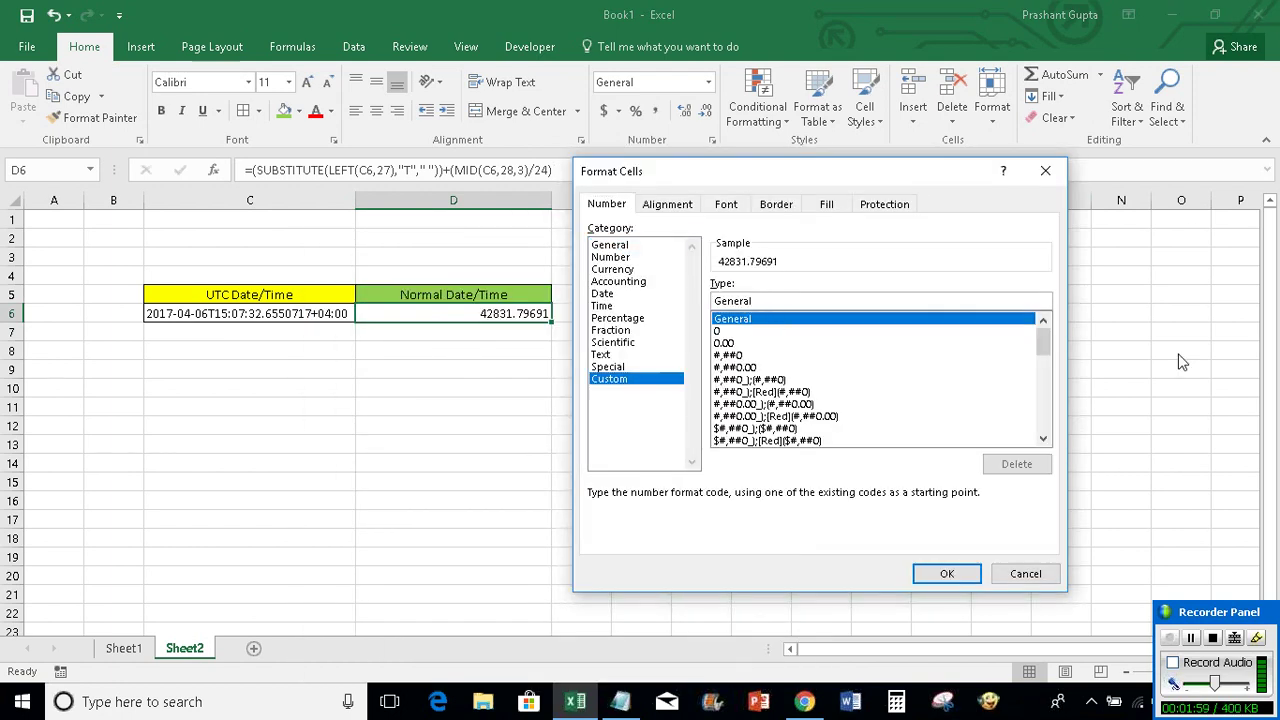
pyautogui.press('BackSpace')
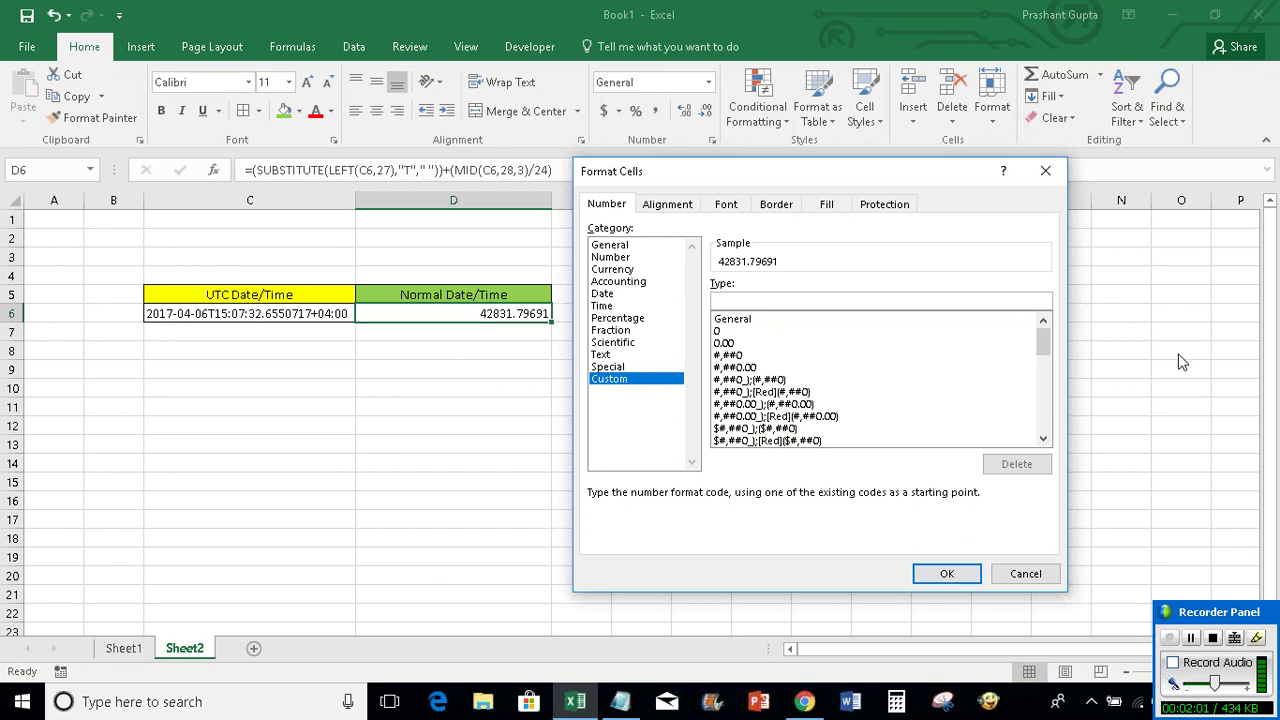
pyautogui.write('m/d/')
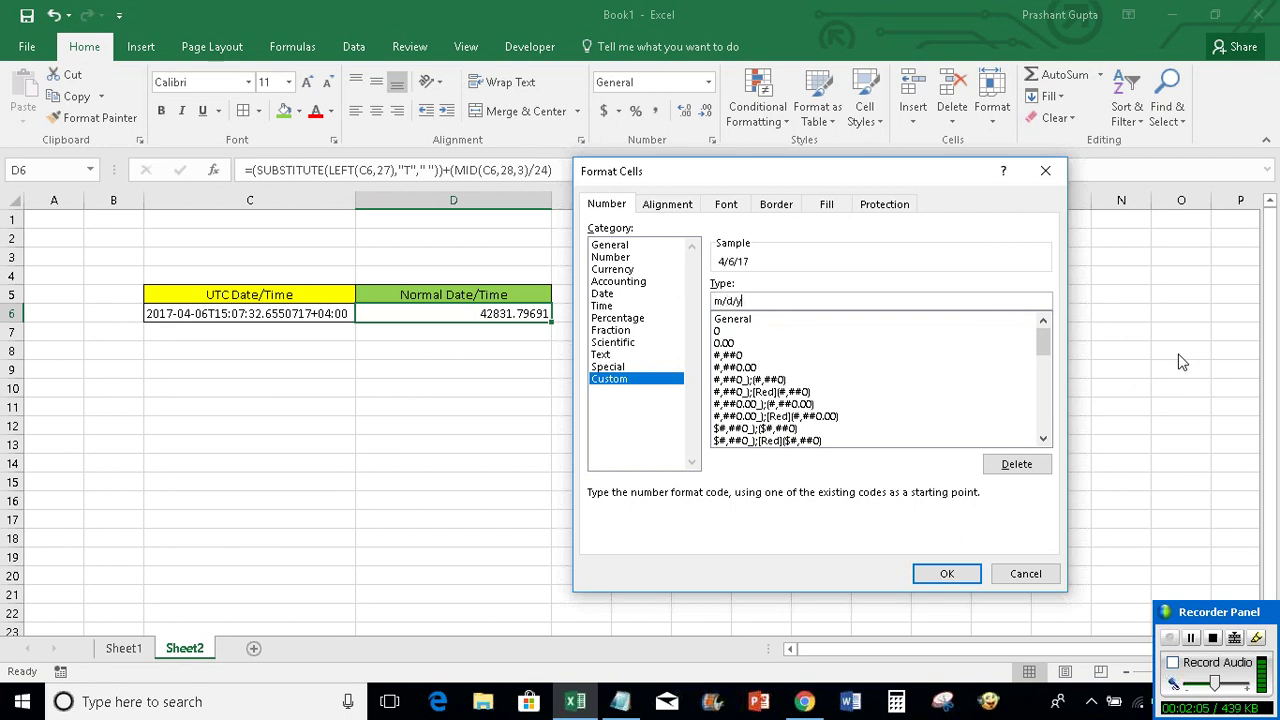
pyautogui.write('yyyy h/mm')
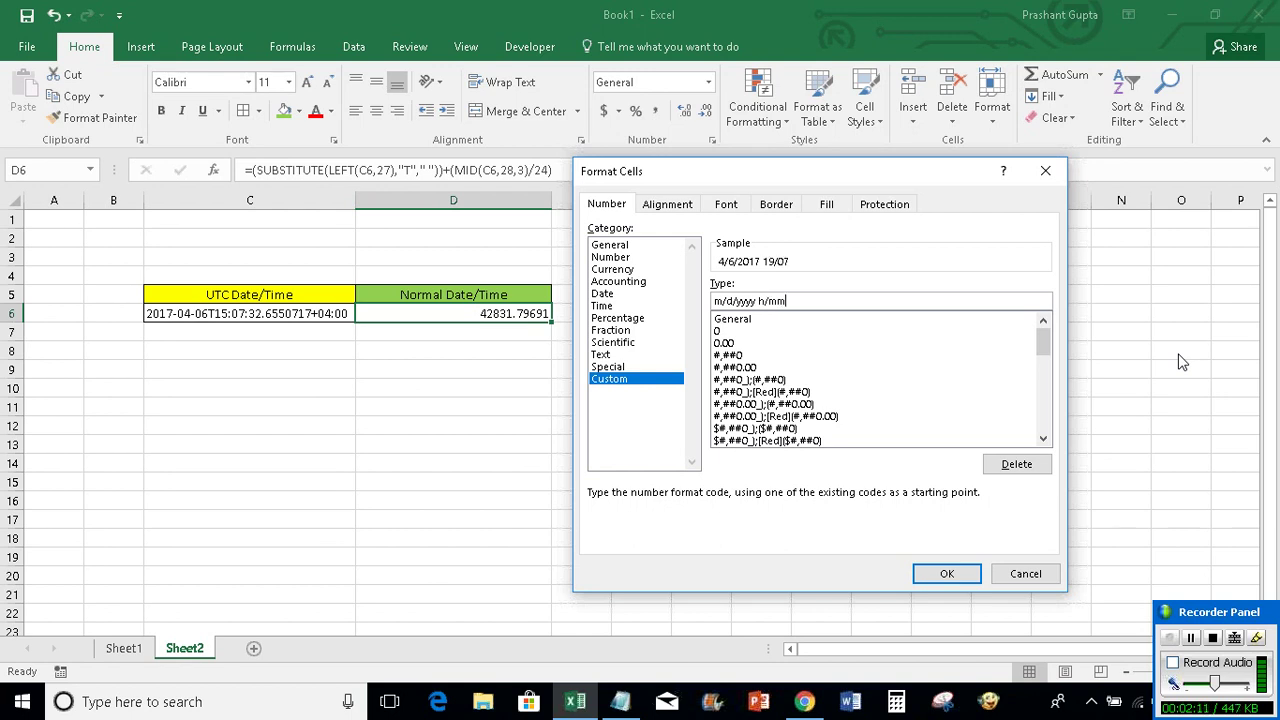
pyautogui.press('BackSpace')
pyautogui.press('BackSpace')
pyautogui.write('h:')
pyautogui.write('mm')
pyautogui.write(':ss')
pyautogui.write('.oo')
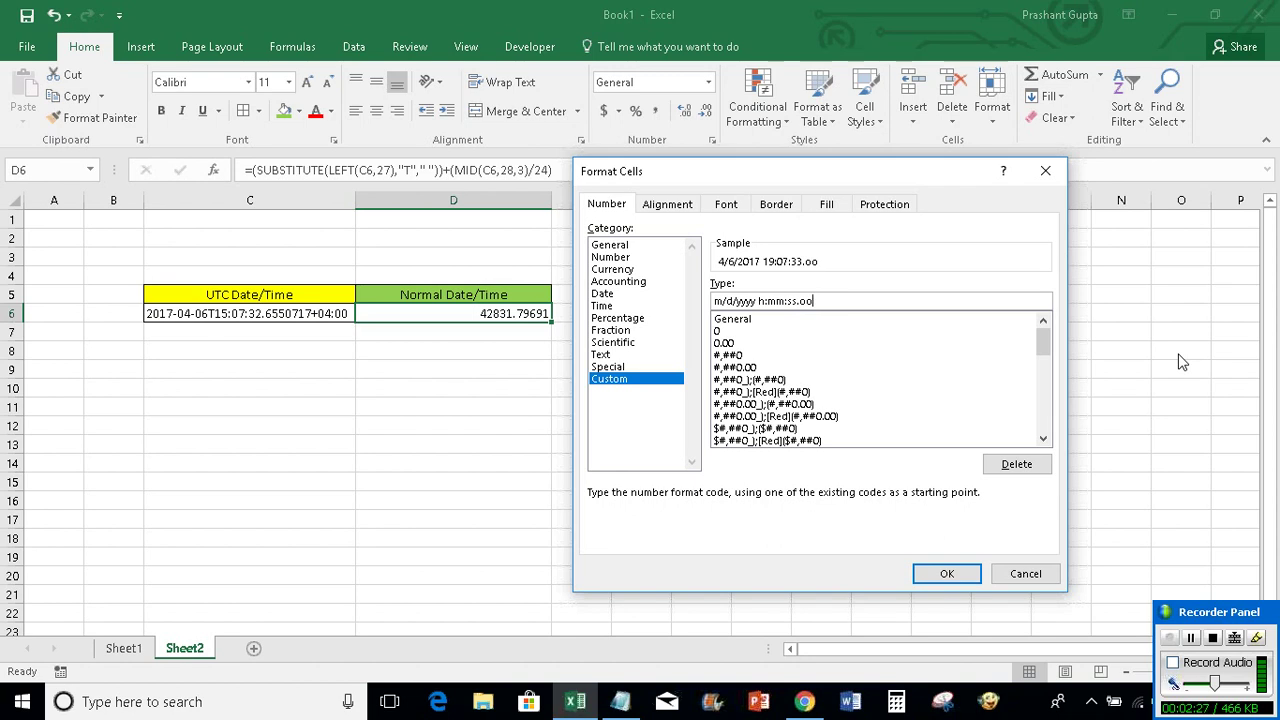
pyautogui.press('BackSpace')
pyautogui.press('BackSpace')
pyautogui.press('BackSpace')
pyautogui.press('BackSpace')
pyautogui.press('BackSpace')
pyautogui.write('s.')
pyautogui.write('000')
pyautogui.click(947, 574)
# Step: Check that D6 shows 4/6/2017 19:07:32.655 with its formula intact, then bring Notepad forward
pyautogui.click(606, 367)
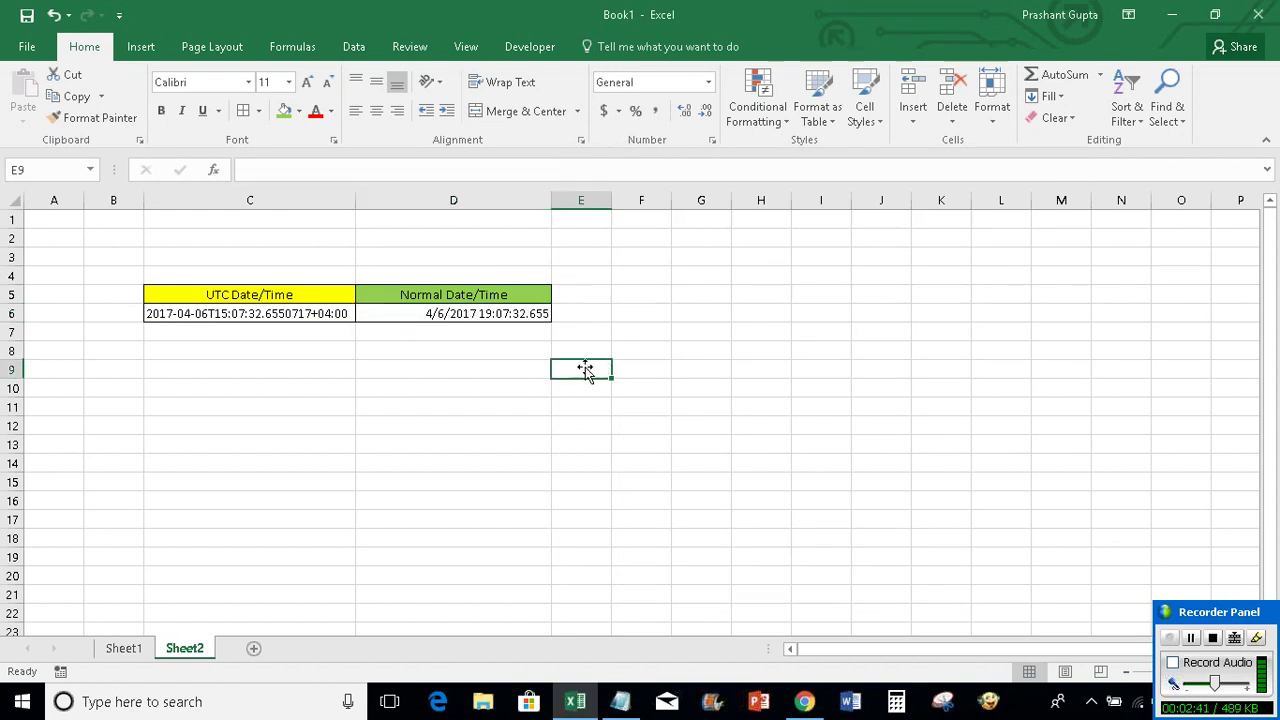
pyautogui.click(520, 350)
pyautogui.click(498, 314)
pyautogui.click(641, 326)
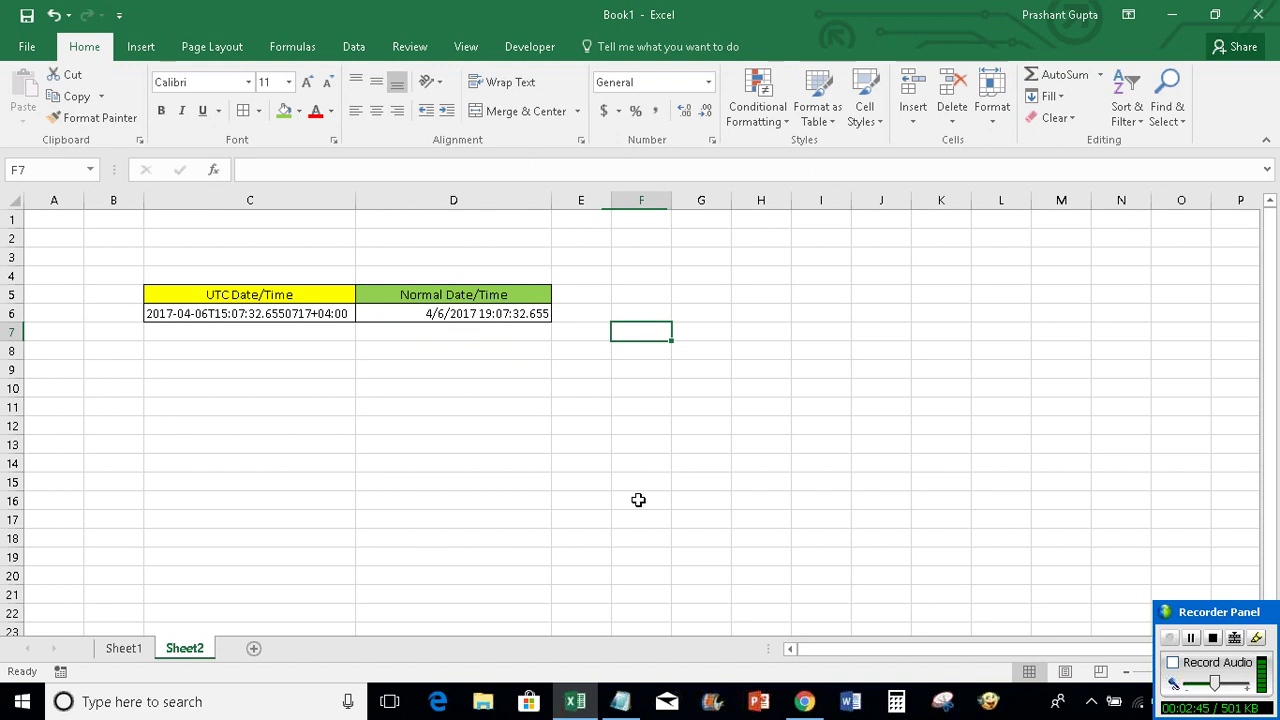
pyautogui.click(620, 701)
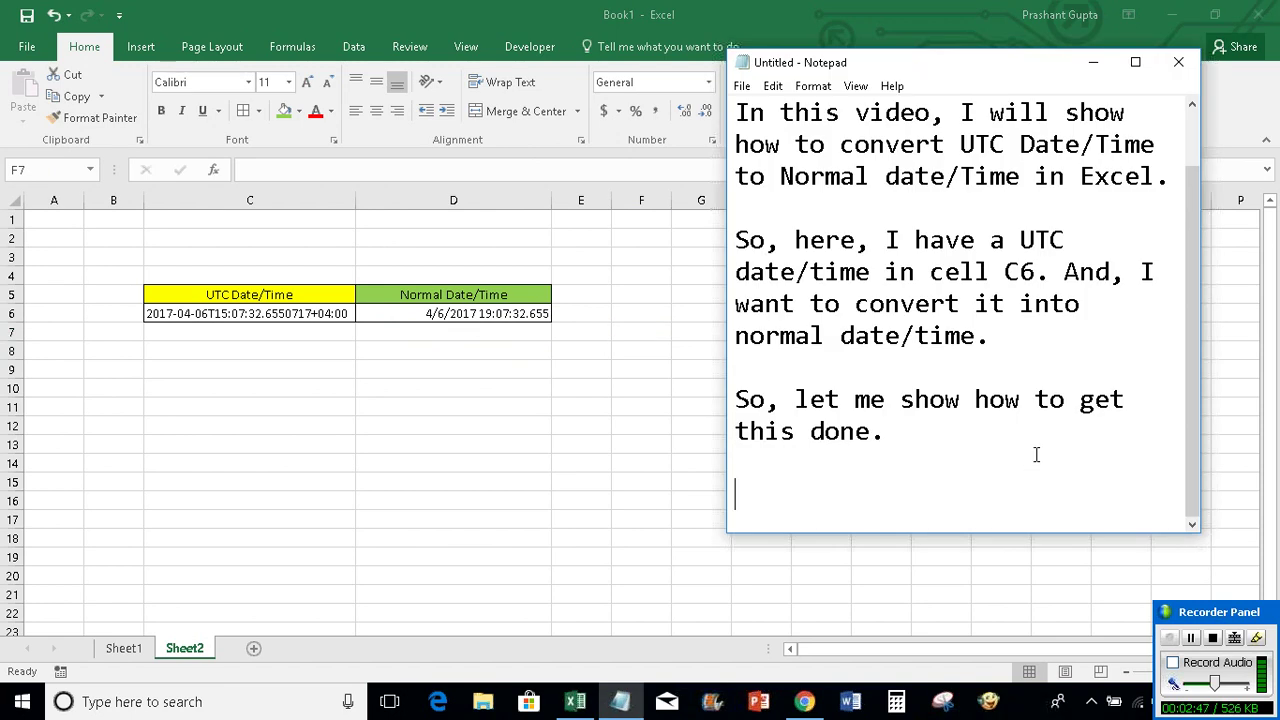
# Step: Type 'And, we got it.' and 'And, with that, we are done.' on separate lines
pyautogui.write('And,')
pyautogui.write(' we got it.')
pyautogui.press('Return')
pyautogui.press('Return')
pyautogui.write('An')
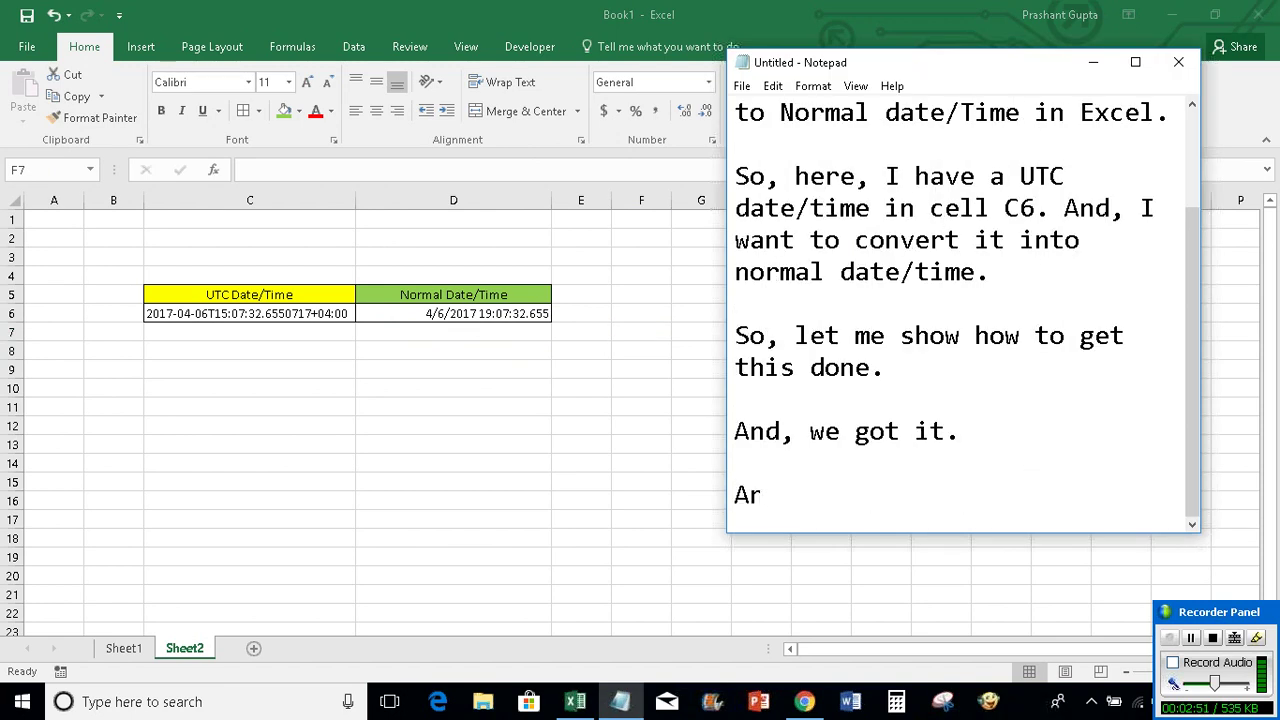
pyautogui.write('d, with that')
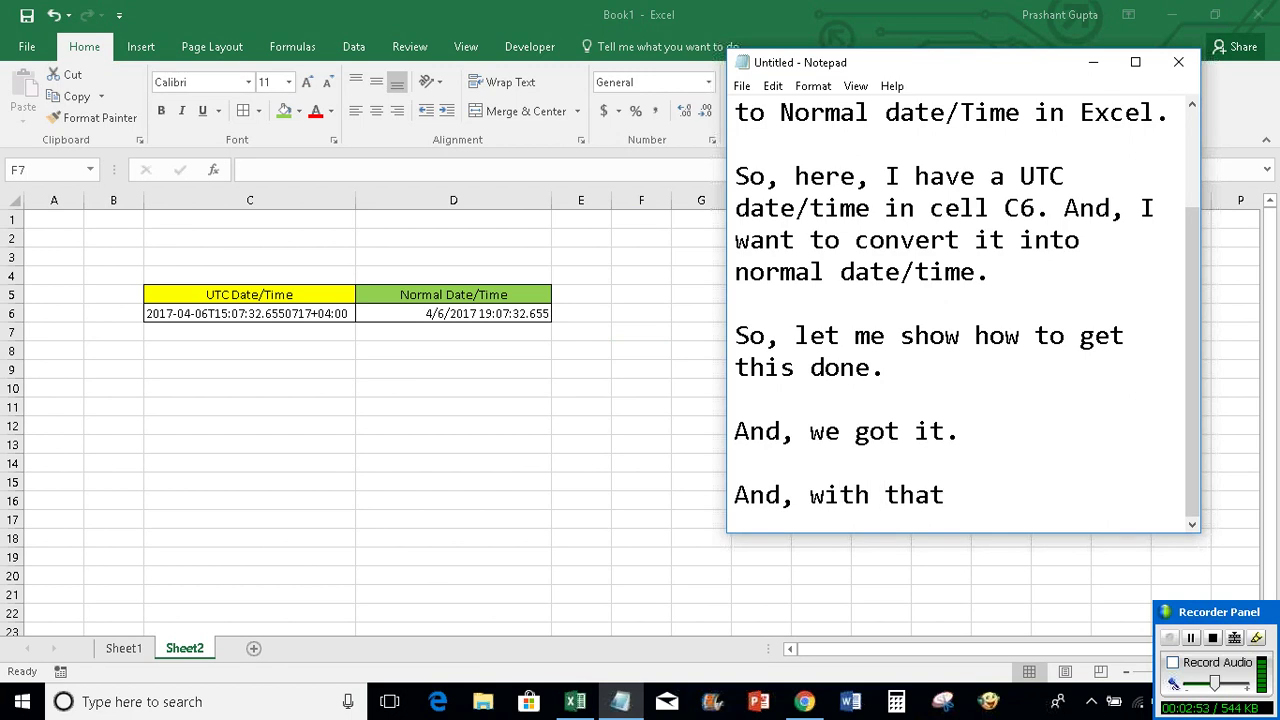
pyautogui.write(', we are done.')
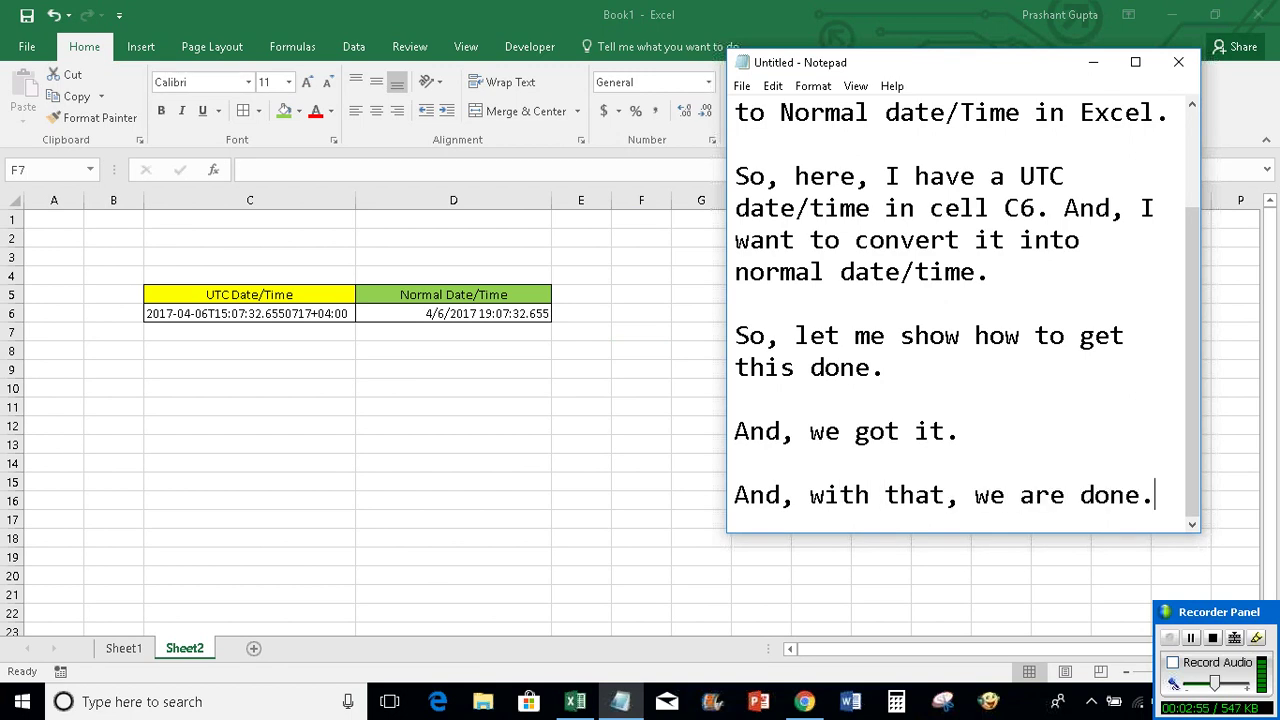